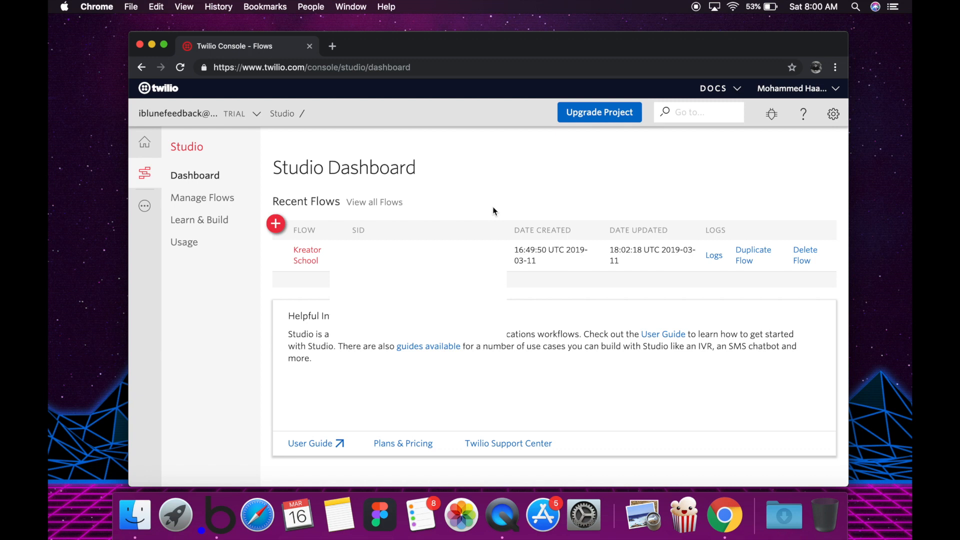
double_click(359, 178)
left_click(466, 161)
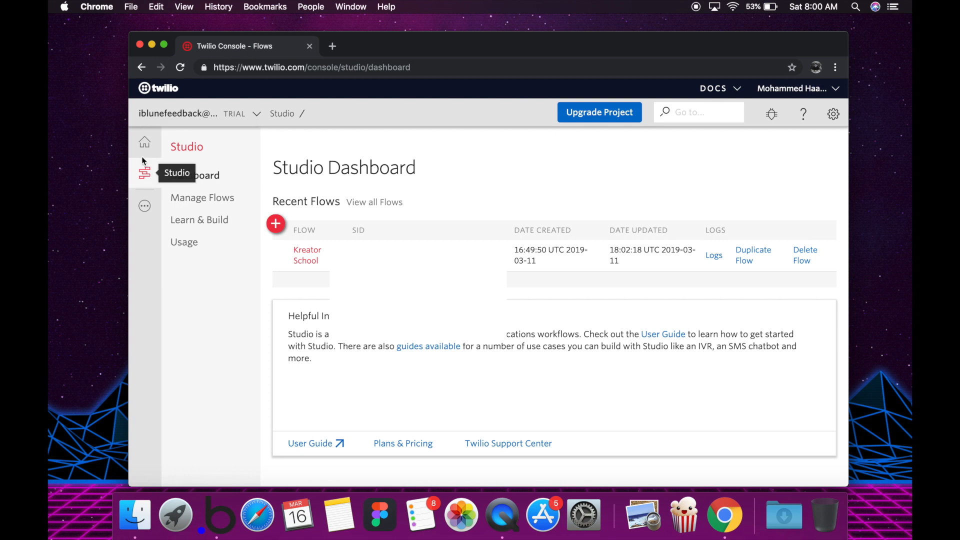
Step: Open the Studio dashboard from the Engagement Cloud section of the full product list
left_click(147, 206)
scroll(200, 225, "down", 3)
scroll(209, 225, "up", 1)
scroll(209, 223, "down", 4)
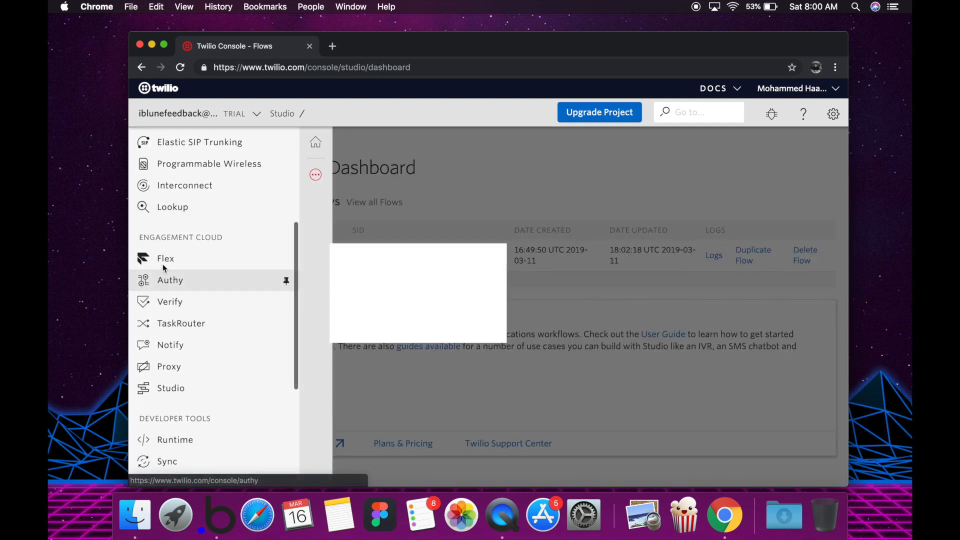
left_click(181, 396)
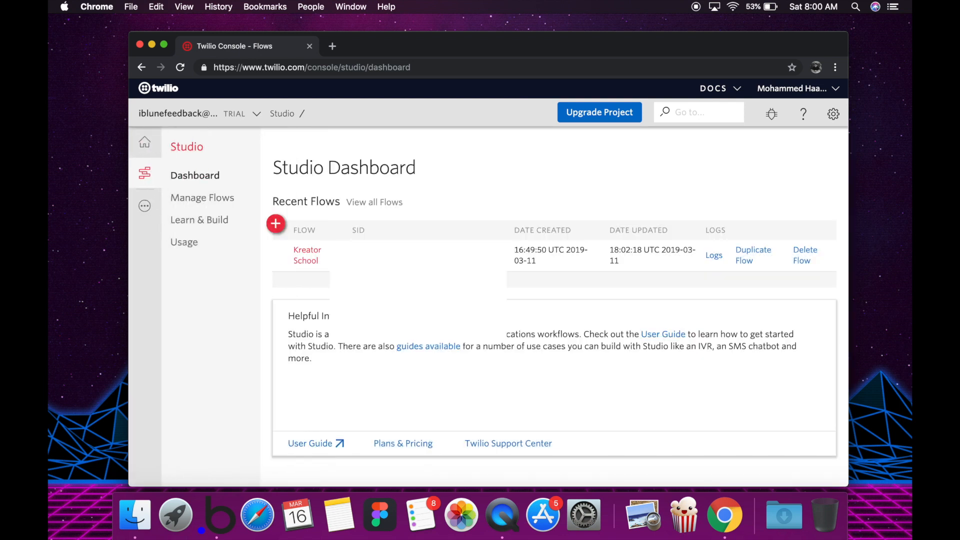
Step: Create a new flow named with the account owner's website domain, using the Start from scratch template
left_click(276, 223)
triple_click(473, 166)
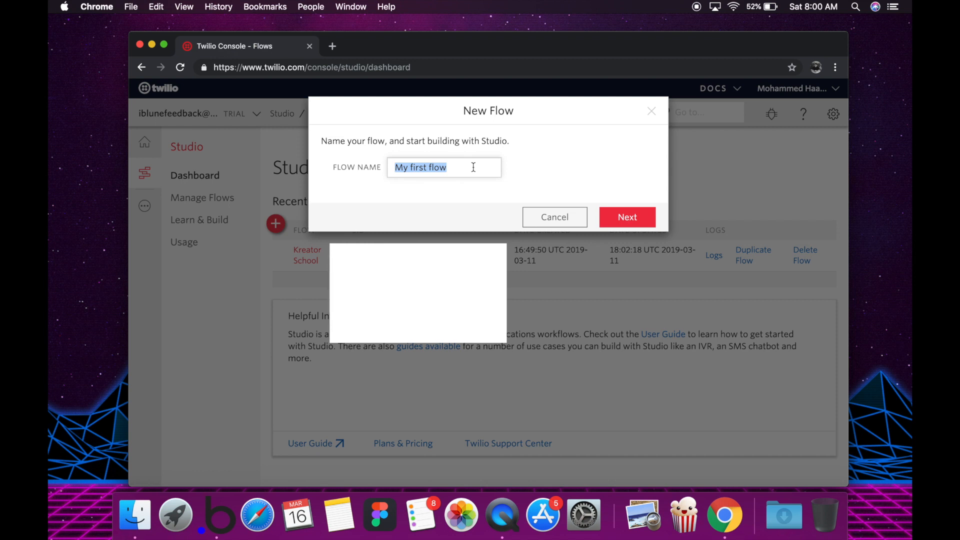
type("Haashir.in")
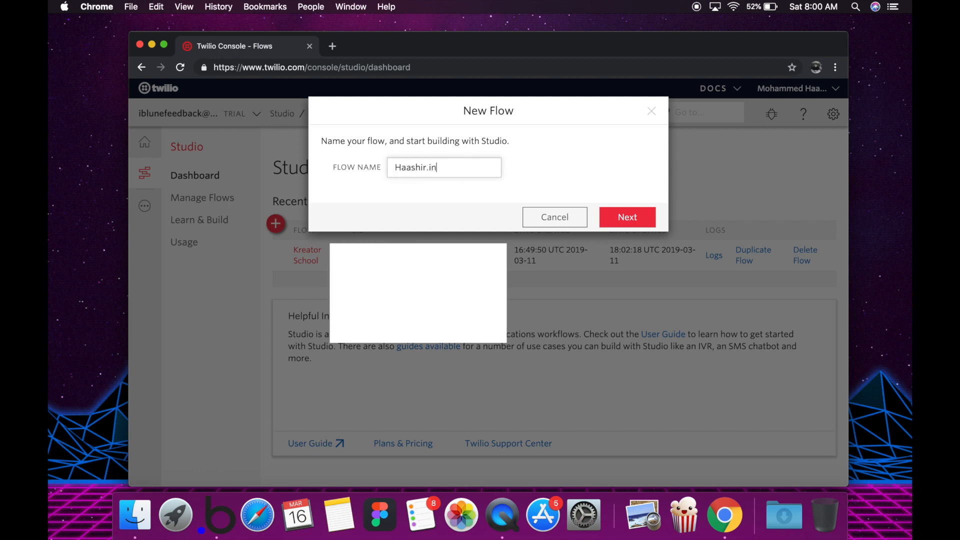
key("Return")
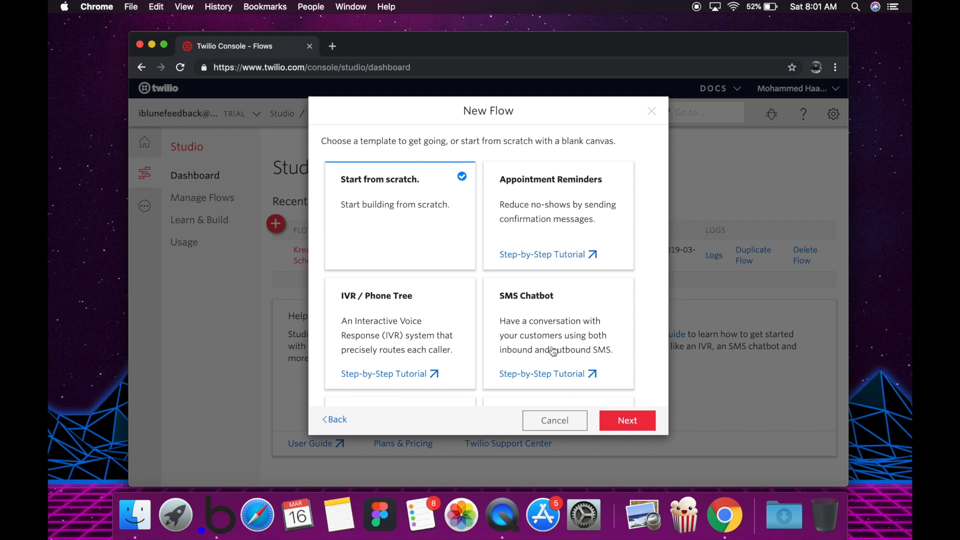
scroll(524, 350, "down", 10)
scroll(511, 374, "up", 10)
left_click(637, 424)
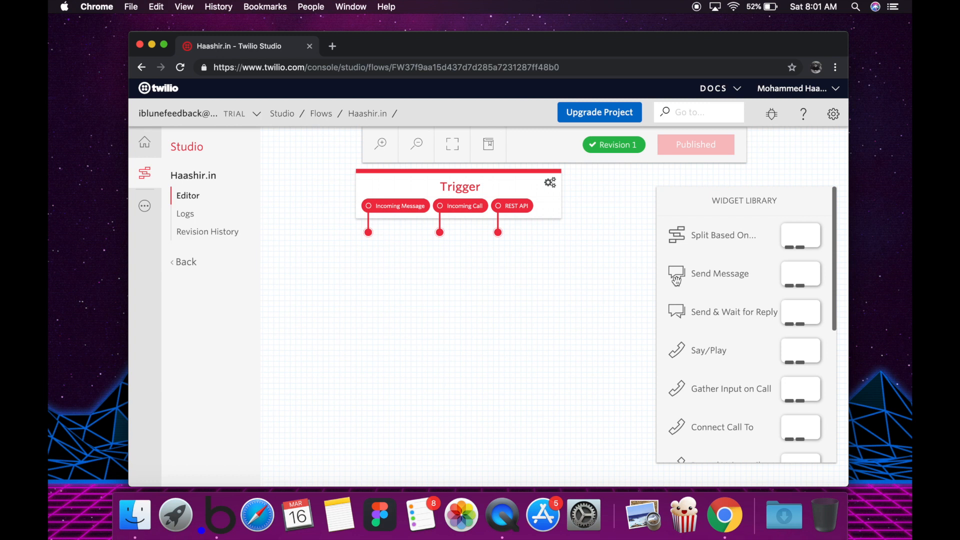
Step: Review the Trigger's flow configuration settings, including its URLs and test users
left_click(381, 205)
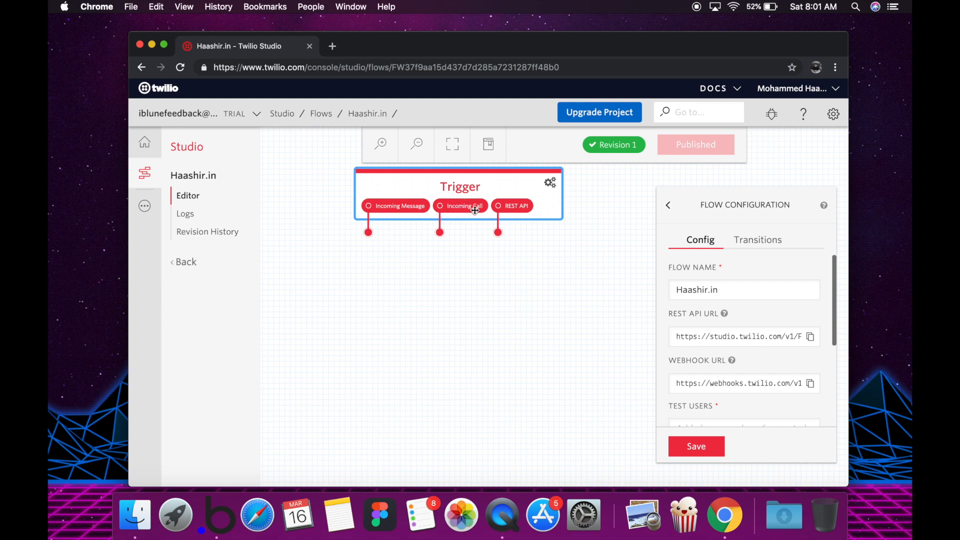
scroll(754, 344, "down", 3)
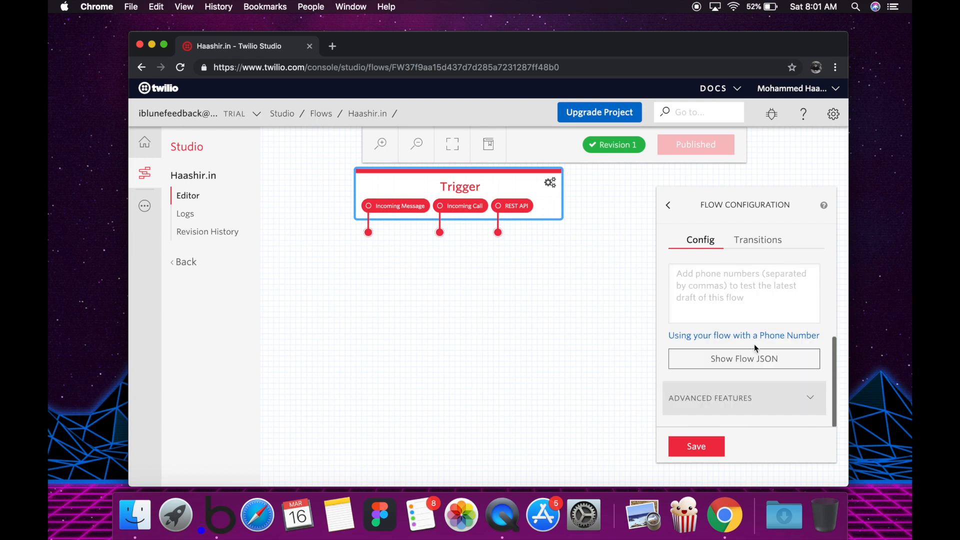
scroll(756, 345, "up", 3)
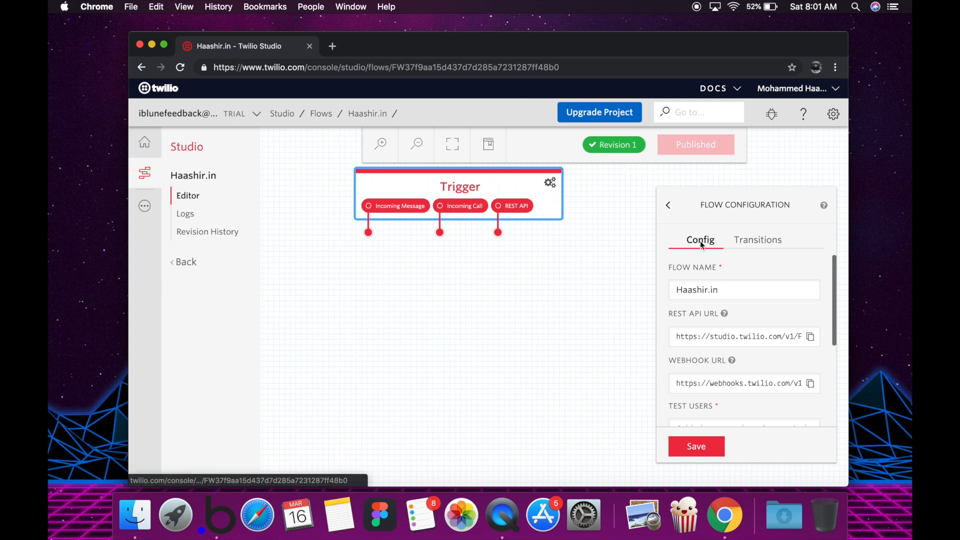
left_click(599, 241)
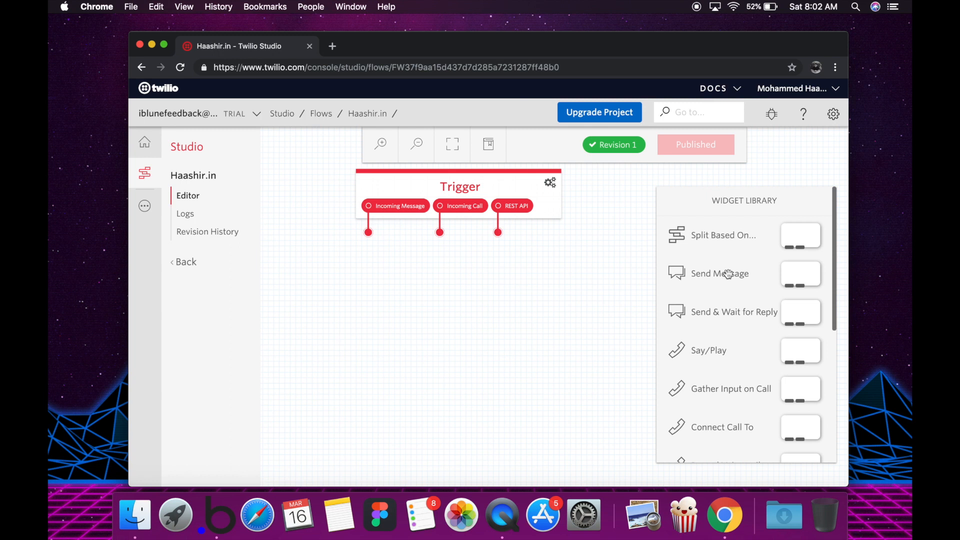
Step: Add a Send & Wait for Reply widget below the Trigger with the message "Hello! Thank you for messaging. What do you want to learn?"
left_click_drag(727, 274, 424, 309)
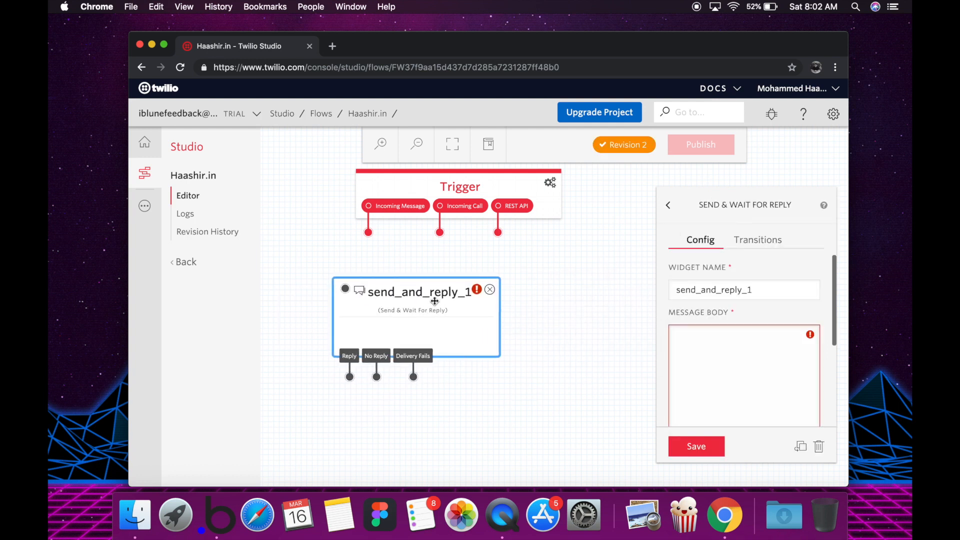
left_click(722, 357)
type("Hello!")
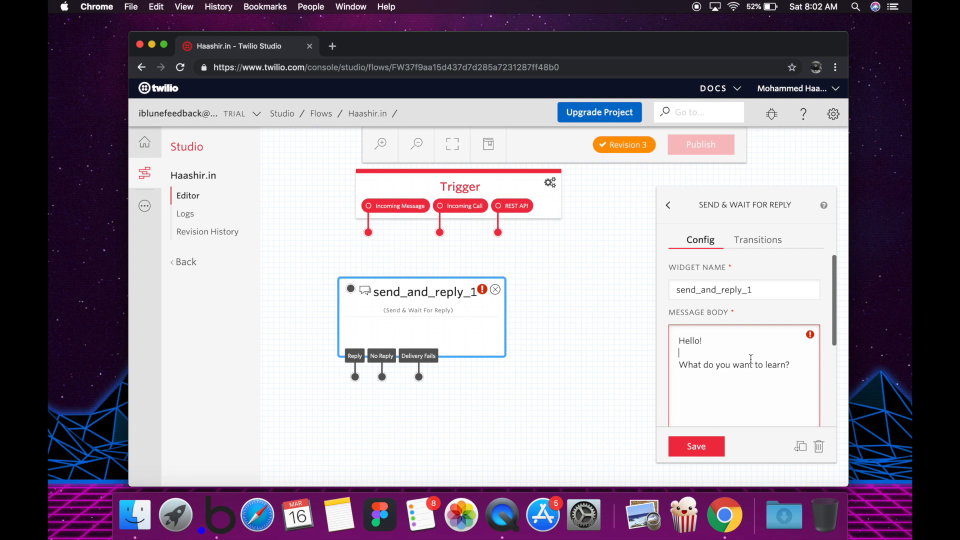
type("Thank ")
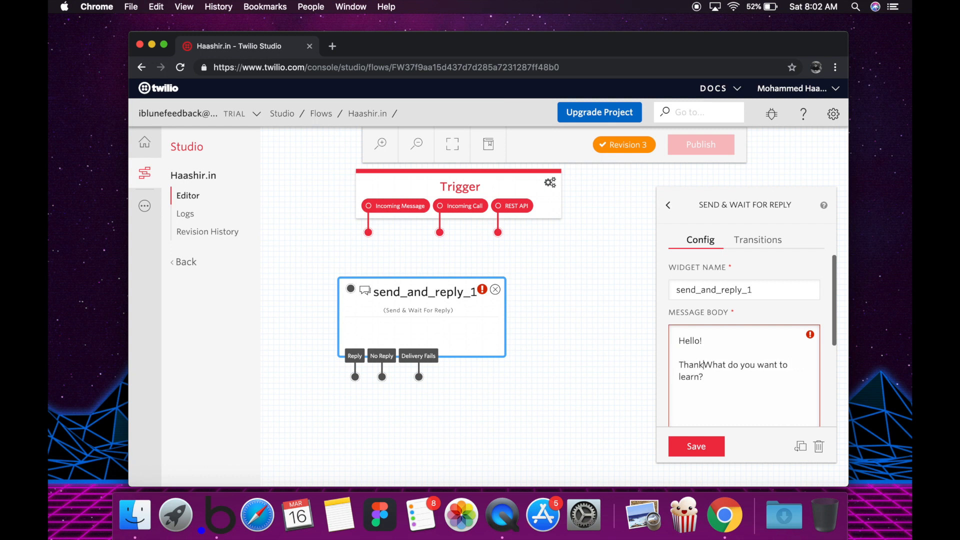
type("you for mess")
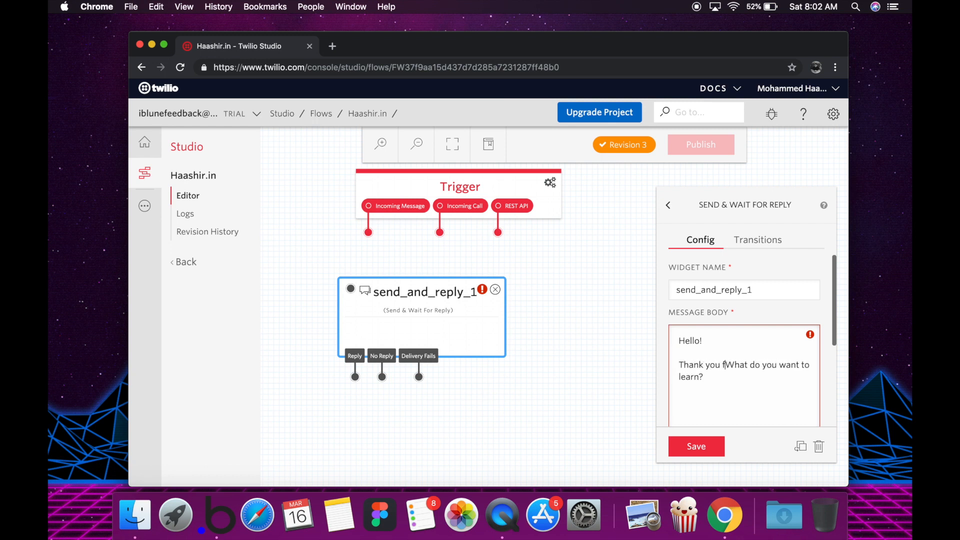
type("aging.")
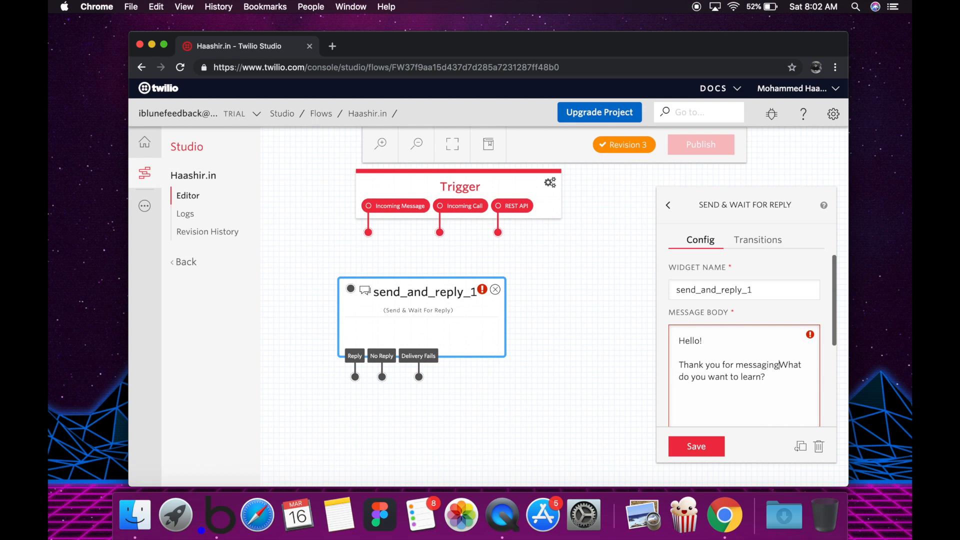
left_click(520, 392)
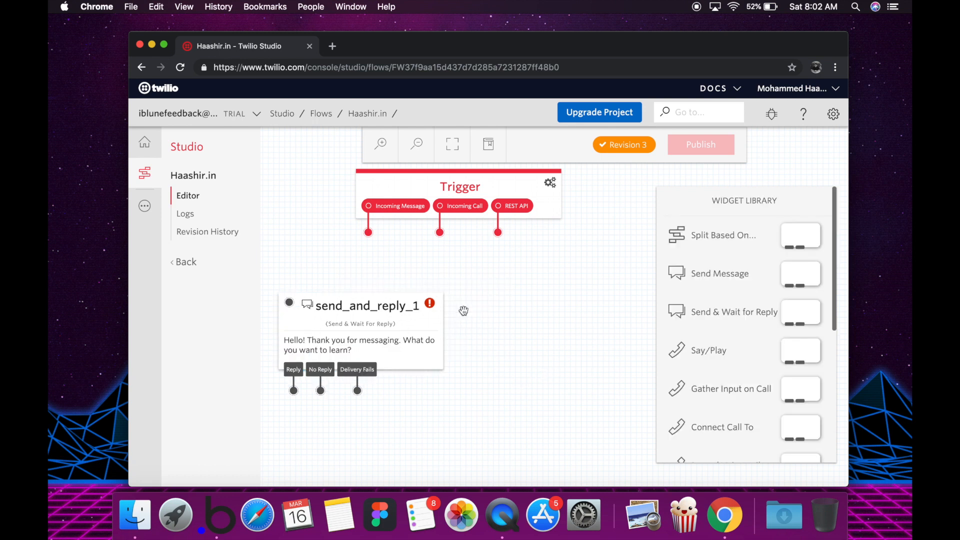
Step: Reposition the Send & Wait for Reply widget under the Trigger and connect the Incoming Message transition to it
left_click_drag(457, 295, 468, 300)
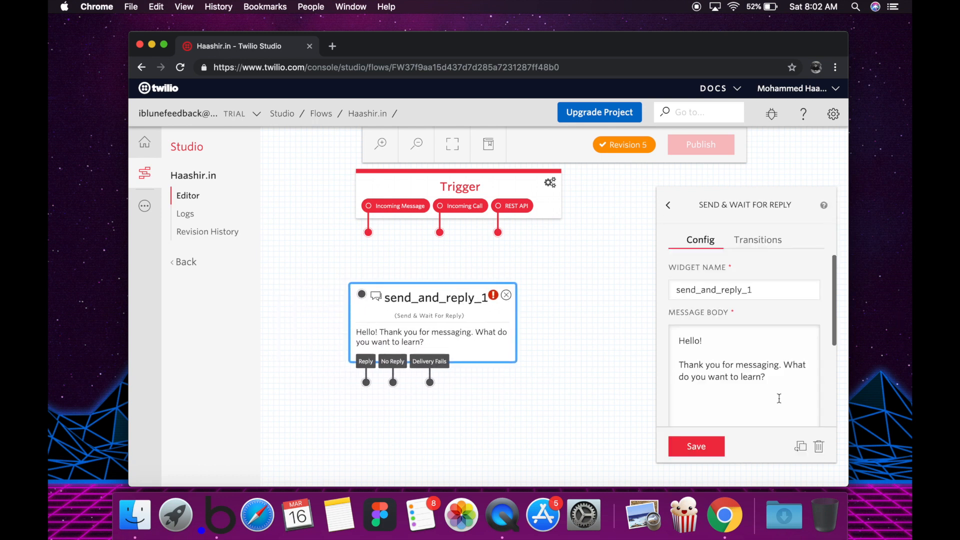
scroll(778, 399, "down", 5)
scroll(736, 356, "up", 3)
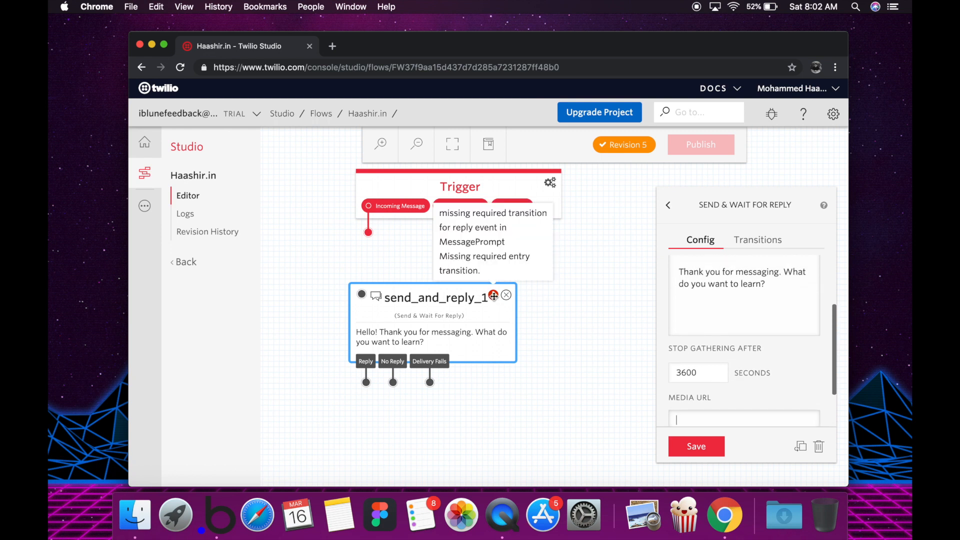
left_click_drag(368, 233, 426, 302)
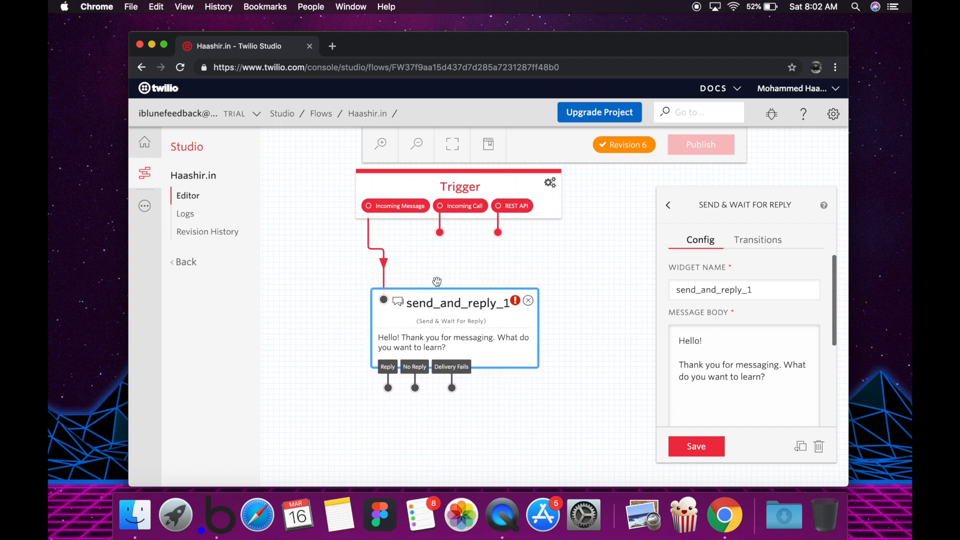
Step: Examine the Trigger's outputs, the Send & Wait for Reply settings and the available widgets in the widget library
left_click(472, 234)
left_click(458, 217)
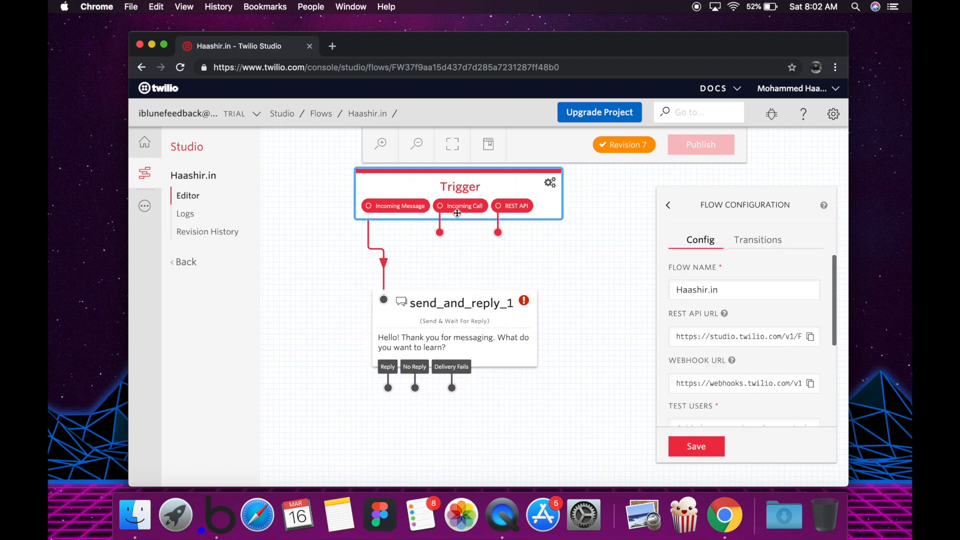
left_click_drag(439, 233, 452, 218)
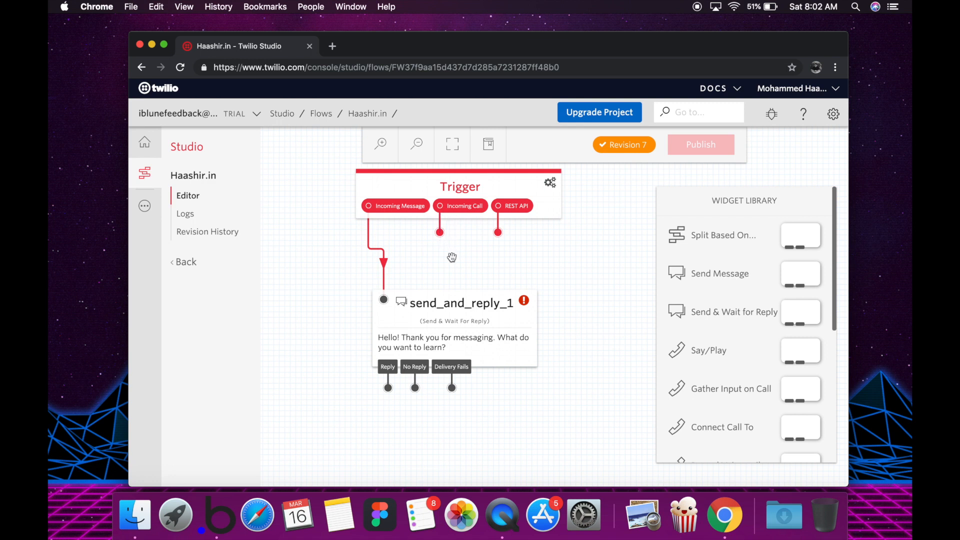
left_click(429, 336)
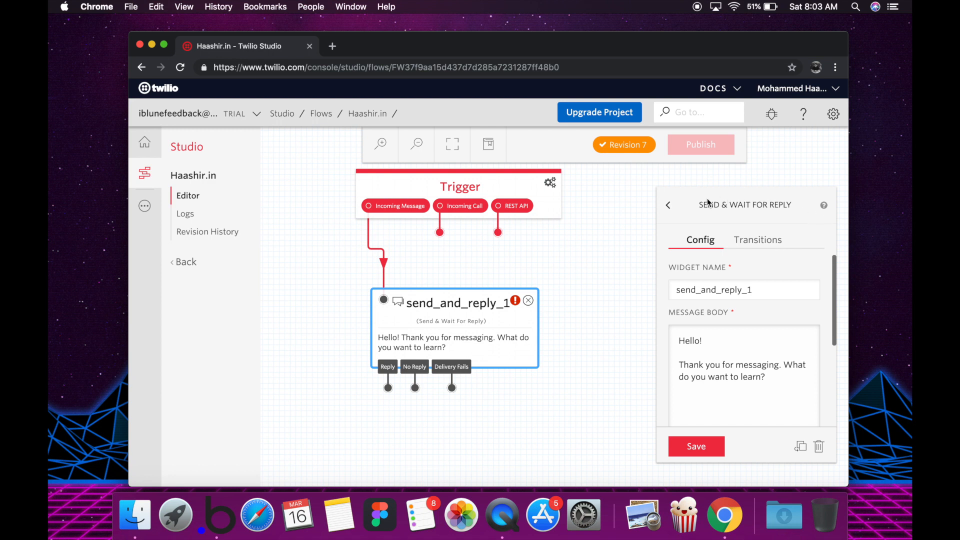
left_click(615, 226)
scroll(760, 290, "down", 3)
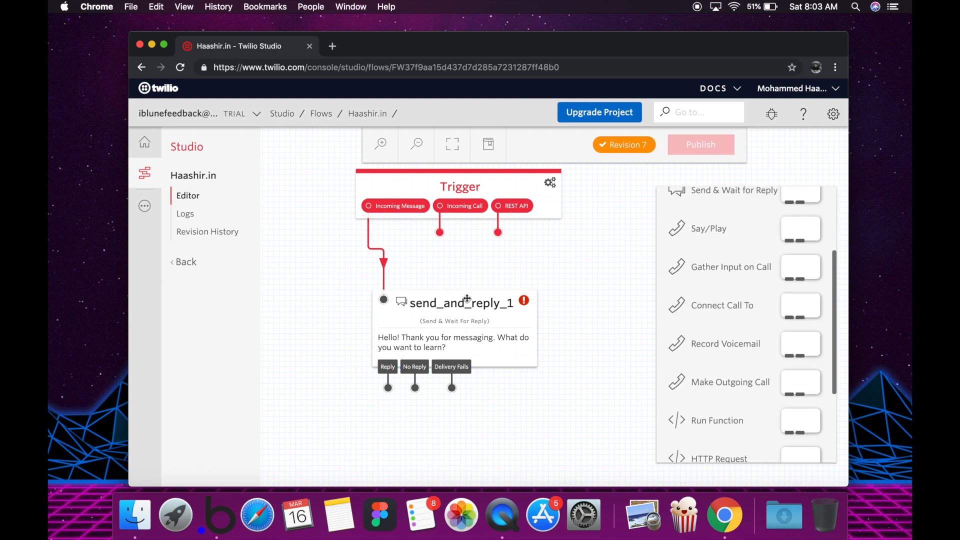
scroll(731, 323, "down", 2)
scroll(730, 323, "up", 4)
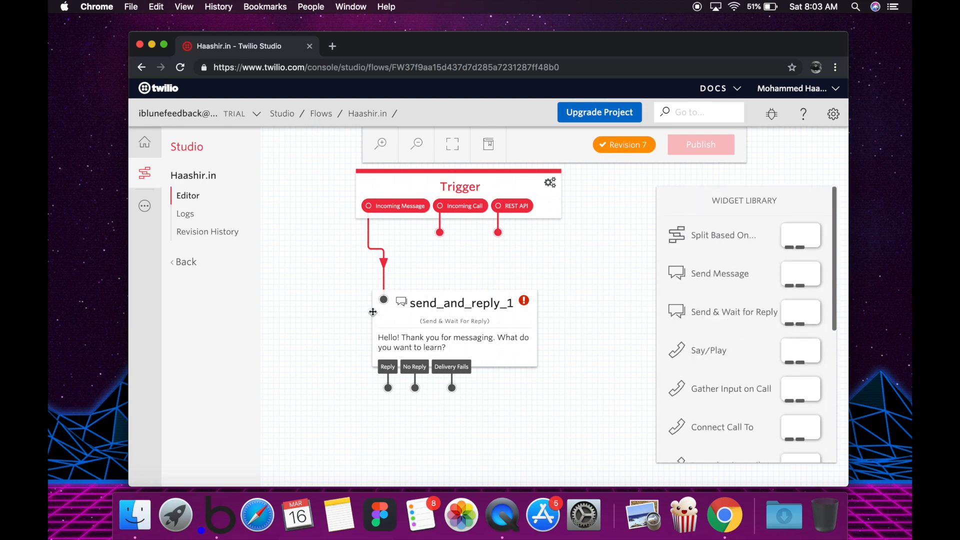
Step: Add a Send Message widget reading "Sorry please try again!" and connect the Delivery Fails transition of send_and_reply_1 to it
scroll(339, 298, "down", 1)
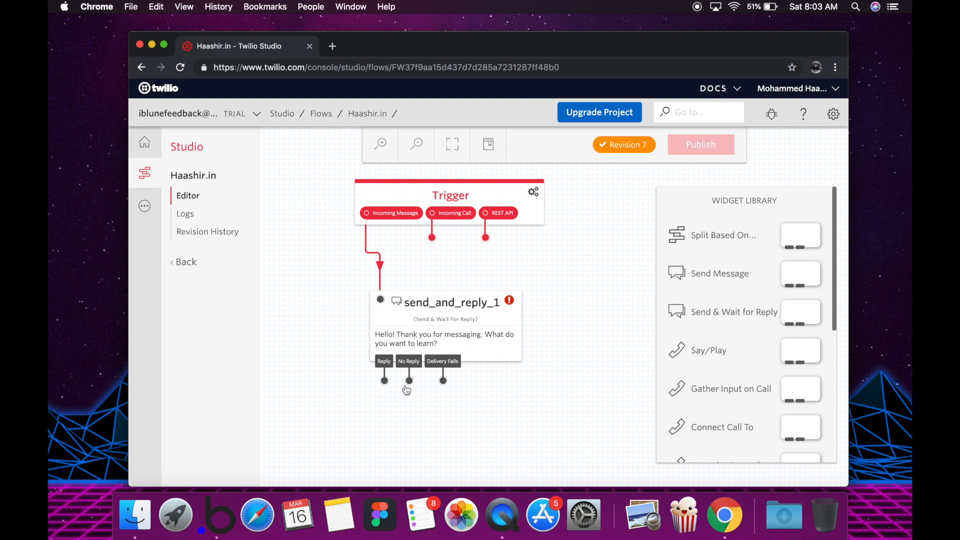
mouse_move(408, 387)
left_mouse_down()
mouse_move(547, 393)
mouse_move(530, 332)
mouse_move(500, 320)
mouse_move(412, 415)
mouse_move(527, 400)
mouse_move(497, 423)
mouse_move(420, 382)
left_mouse_up()
left_click_drag(741, 273, 544, 420)
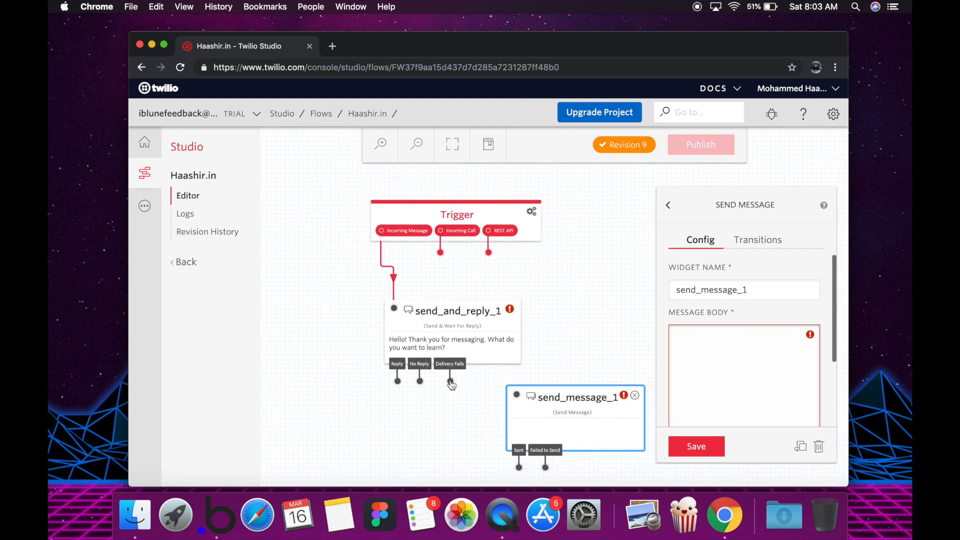
left_click(483, 397)
mouse_move(450, 381)
left_mouse_down()
mouse_move(569, 373)
mouse_move(517, 396)
left_mouse_up()
left_click(517, 396)
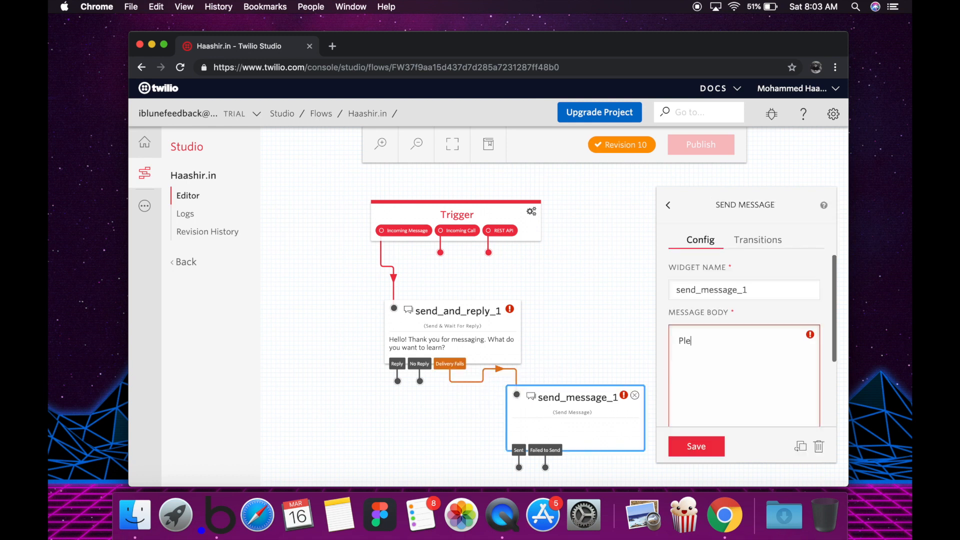
type("Orry please try again!")
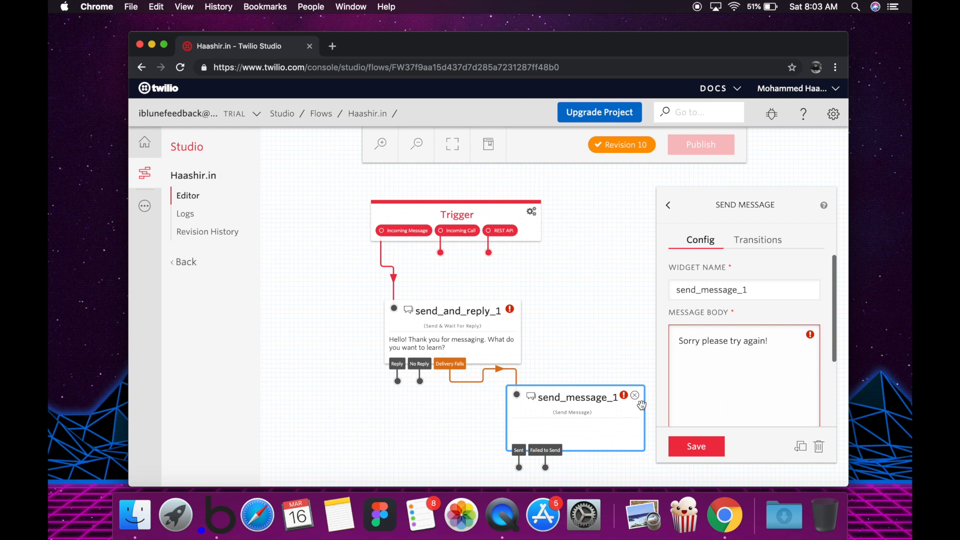
Step: Route the Send Message widget's Sent transition back to send_and_reply_1 and connect the No Reply transition to the Send Message widget
left_click_drag(519, 470, 407, 310)
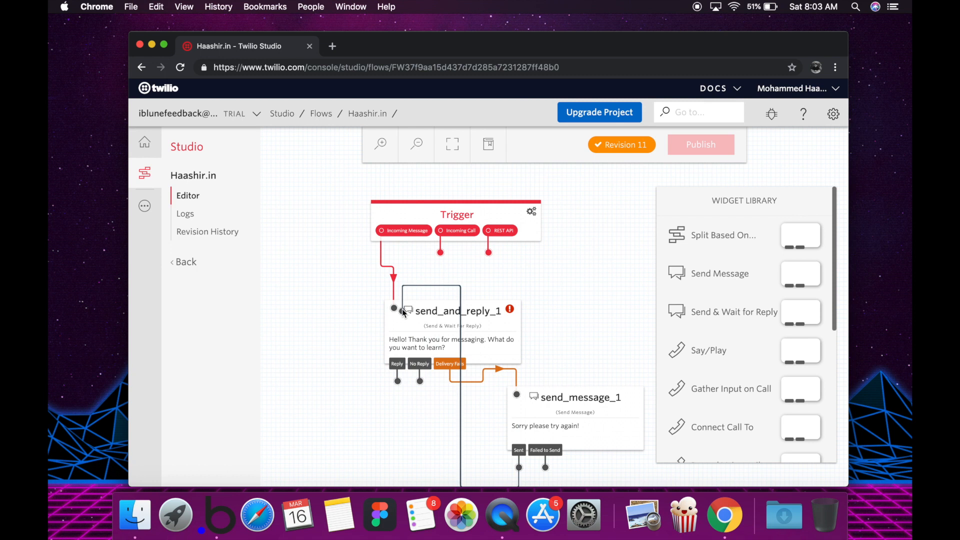
left_click_drag(569, 399, 624, 402)
left_click_drag(420, 381, 570, 403)
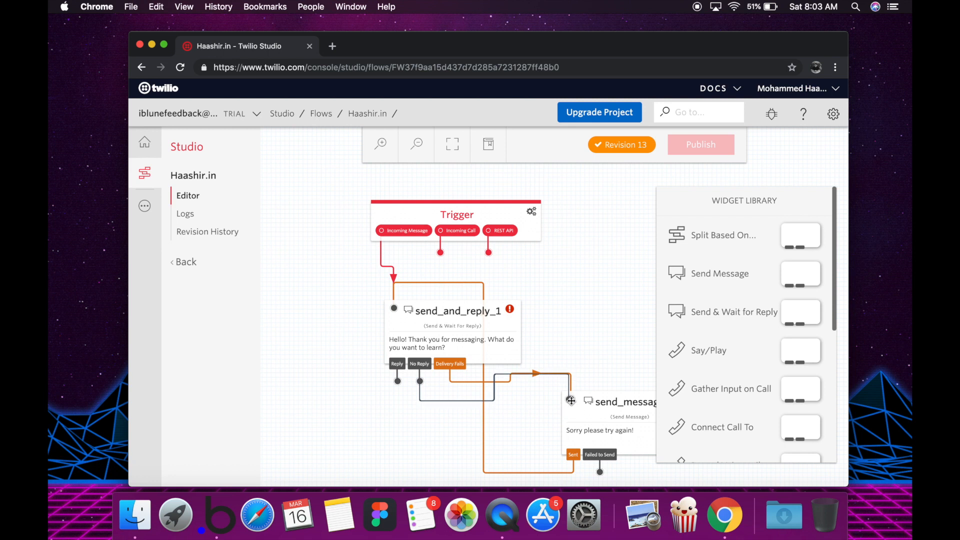
Step: Move the Send Message widget up so it sits beside send_and_reply_1, level with it
scroll(396, 400, "down", 2)
left_click_drag(609, 415, 630, 326)
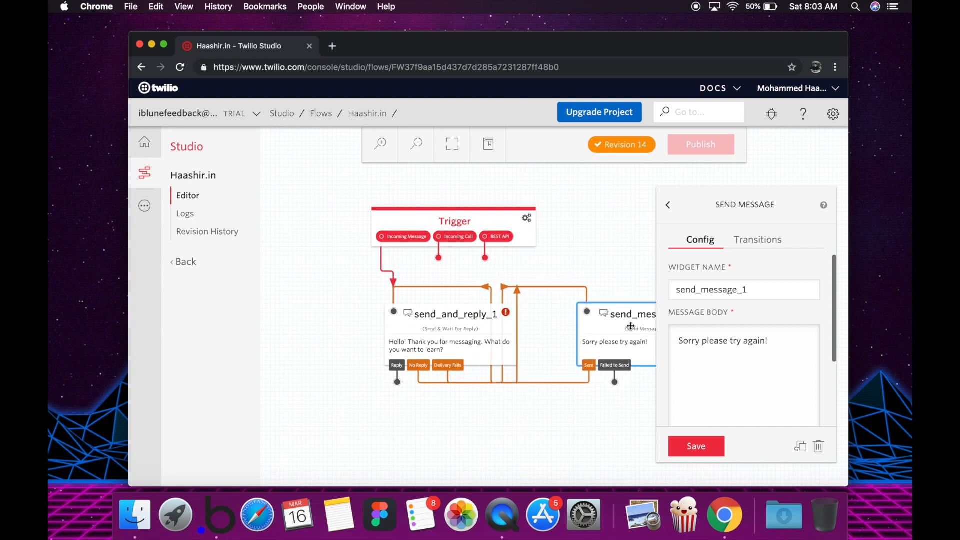
left_click(474, 413)
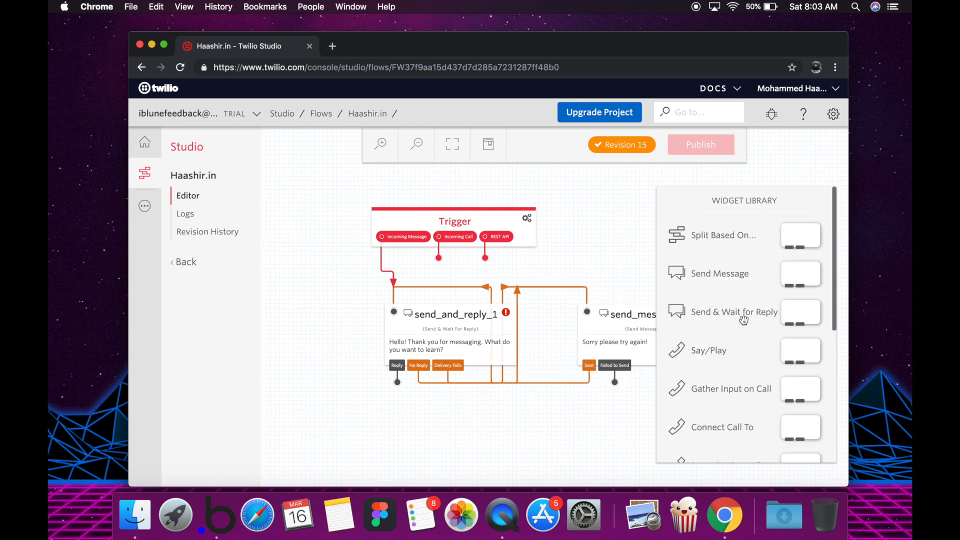
scroll(744, 320, "down", 5)
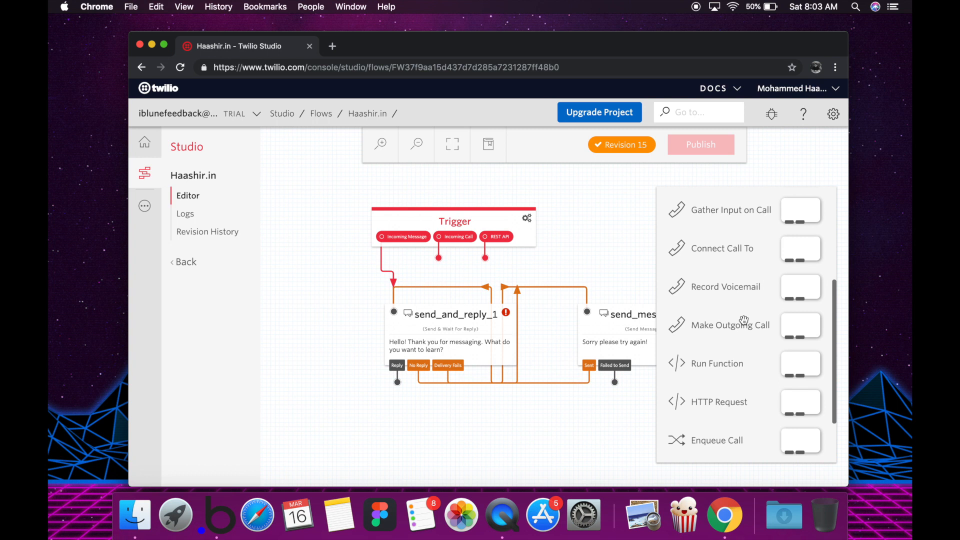
scroll(744, 320, "up", 5)
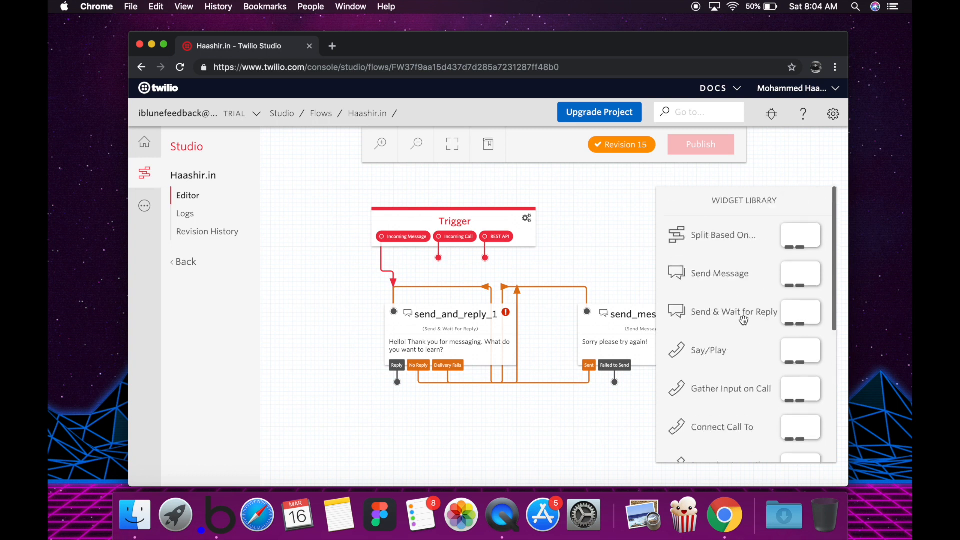
Step: Add a Split Based On widget below send_and_reply_1 and set its variable to test to send_and_reply_1's inbound.Body
left_click_drag(751, 241, 417, 439)
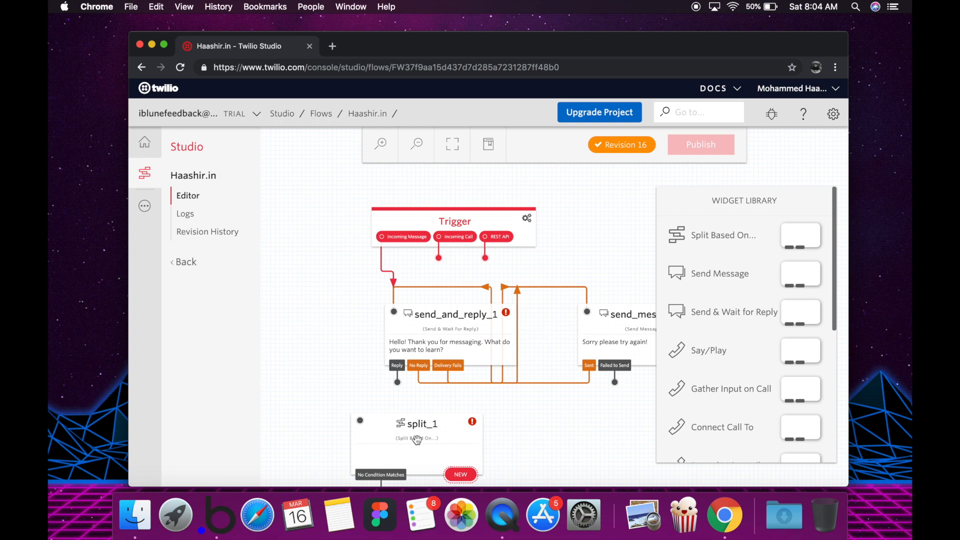
left_click(439, 438)
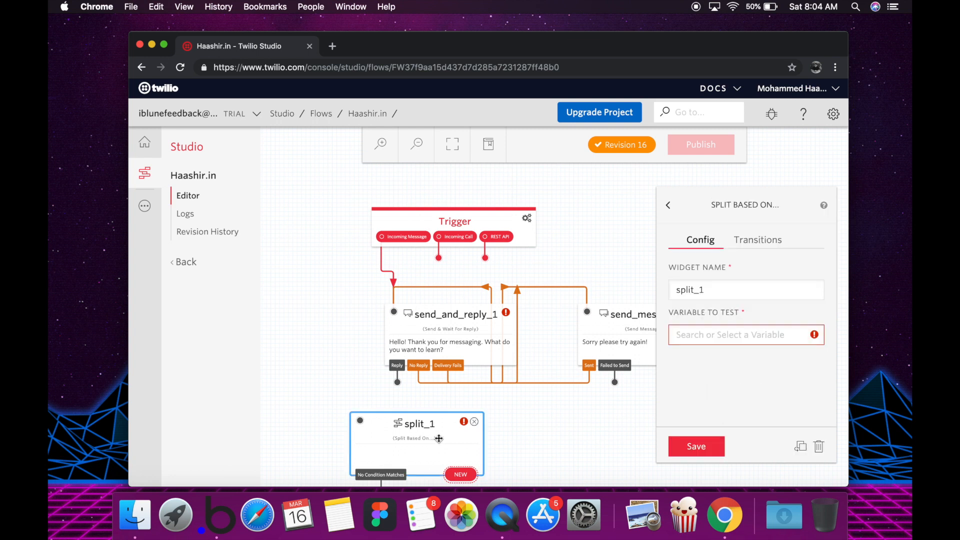
left_click(736, 329)
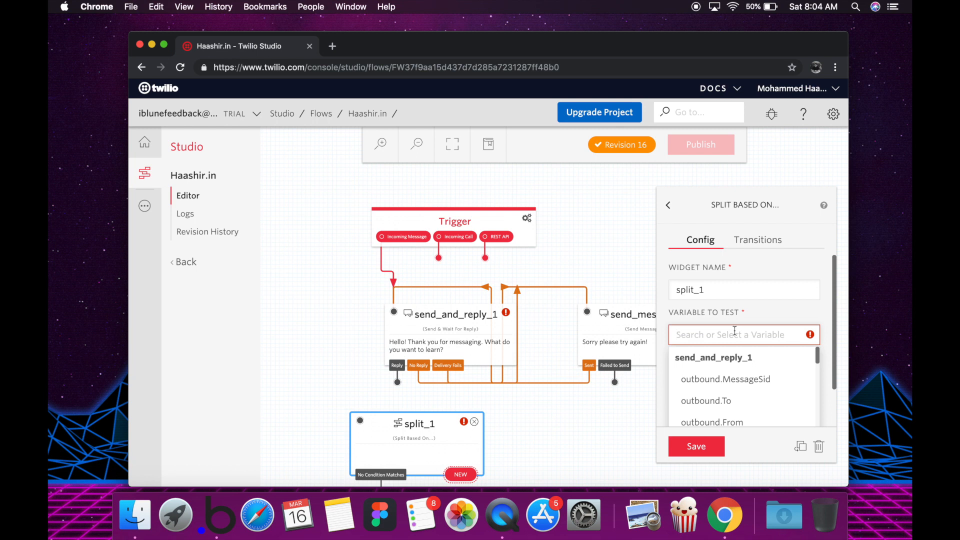
scroll(717, 403, "down", 5)
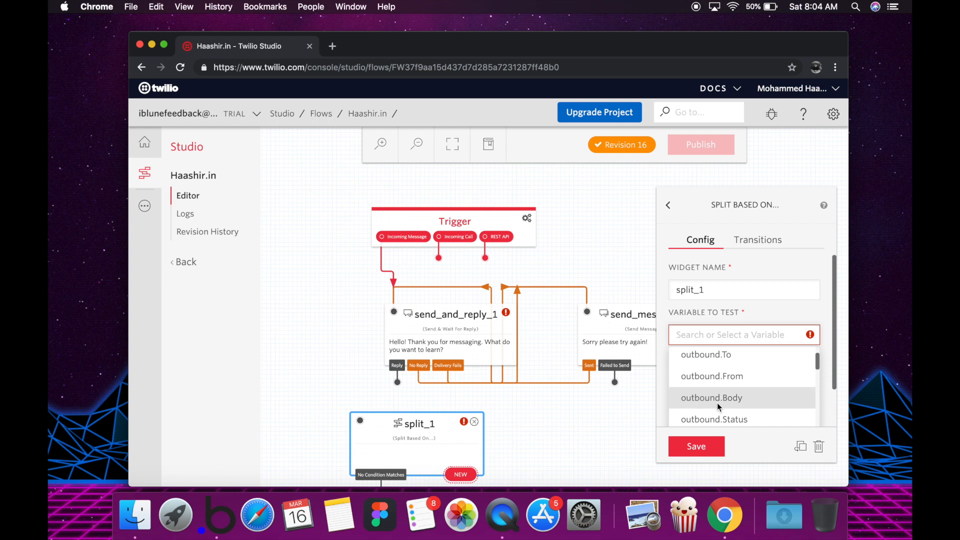
scroll(717, 402, "down", 5)
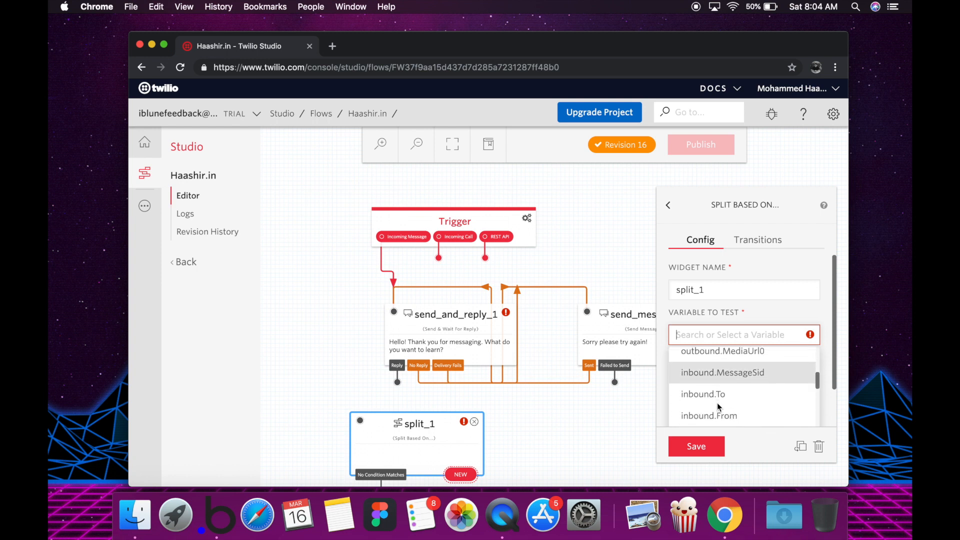
scroll(720, 400, "down", 1)
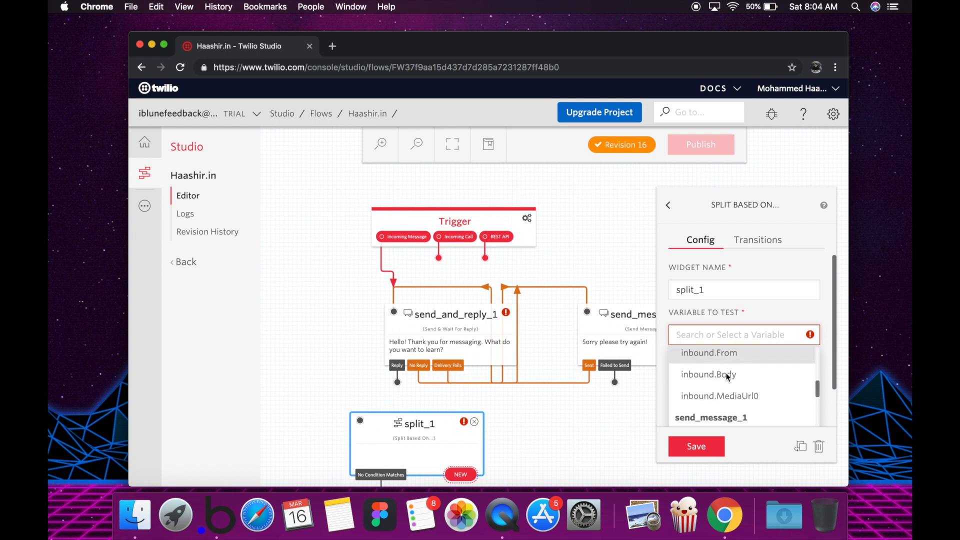
scroll(725, 395, "up", 2)
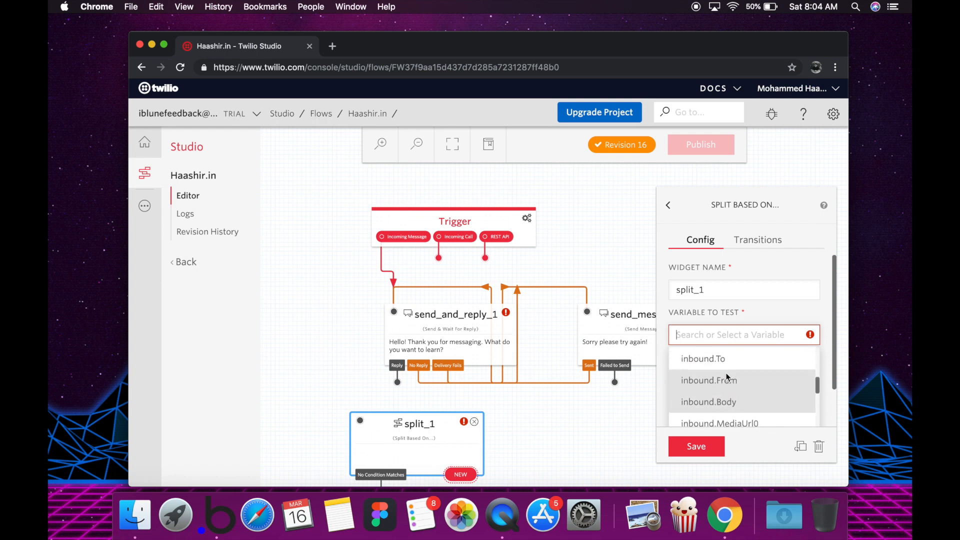
left_click(732, 406)
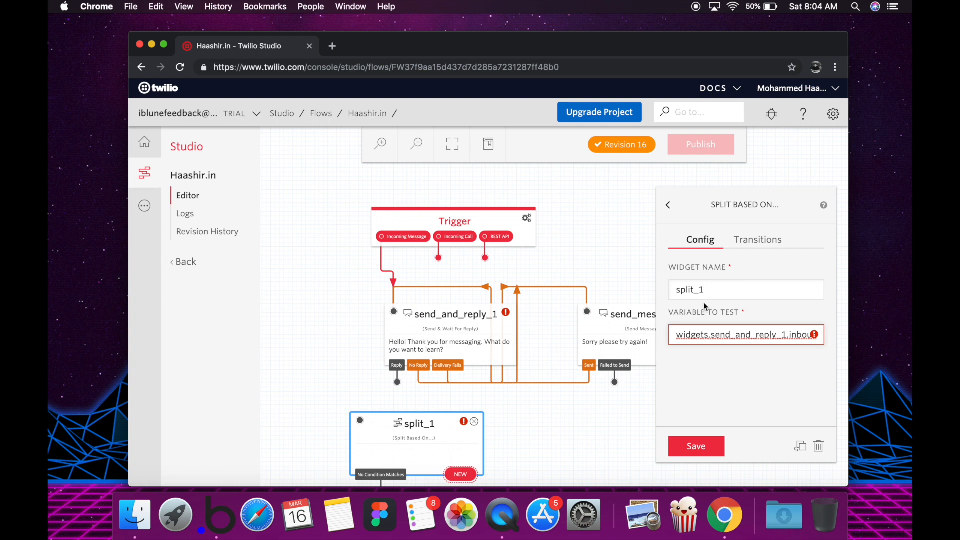
Step: Examine split_1's transition settings, including the new-condition options, and the full variable it tests
left_click(760, 240)
scroll(698, 394, "down", 2)
scroll(698, 394, "up", 1)
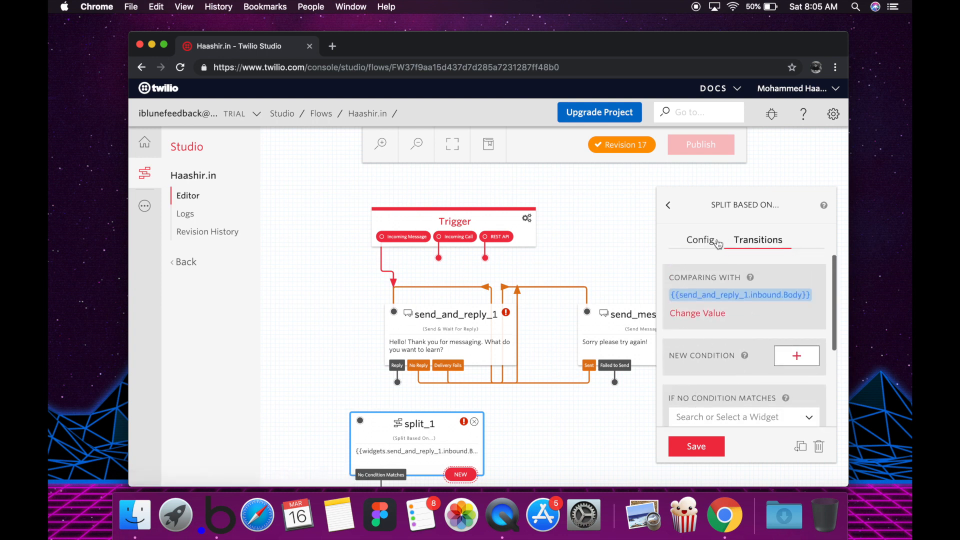
scroll(704, 338, "down", 2)
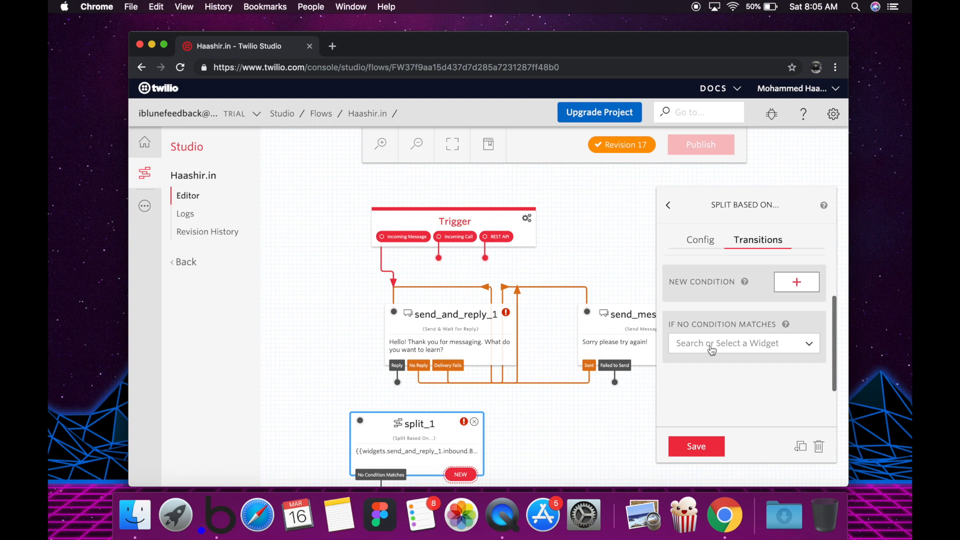
left_click(726, 350)
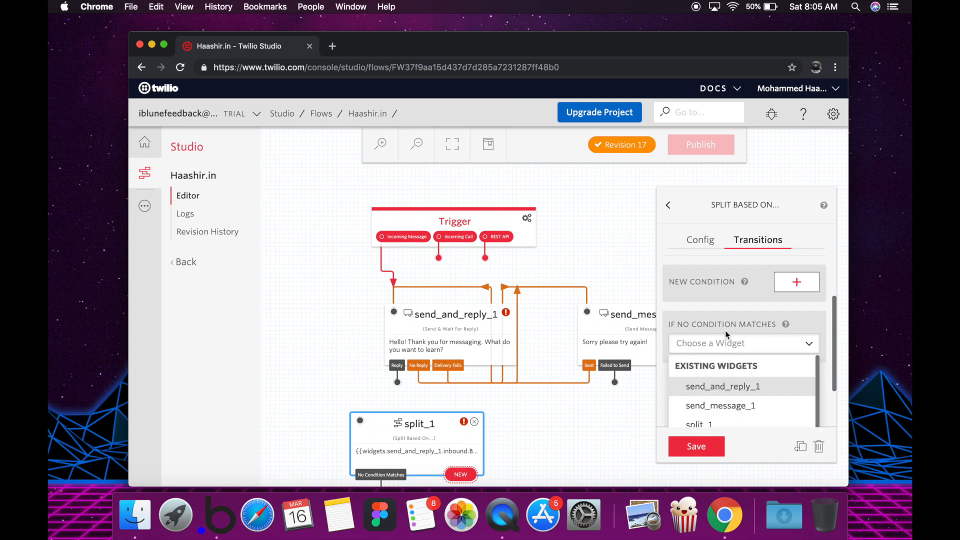
left_click(748, 323)
scroll(748, 322, "up", 1)
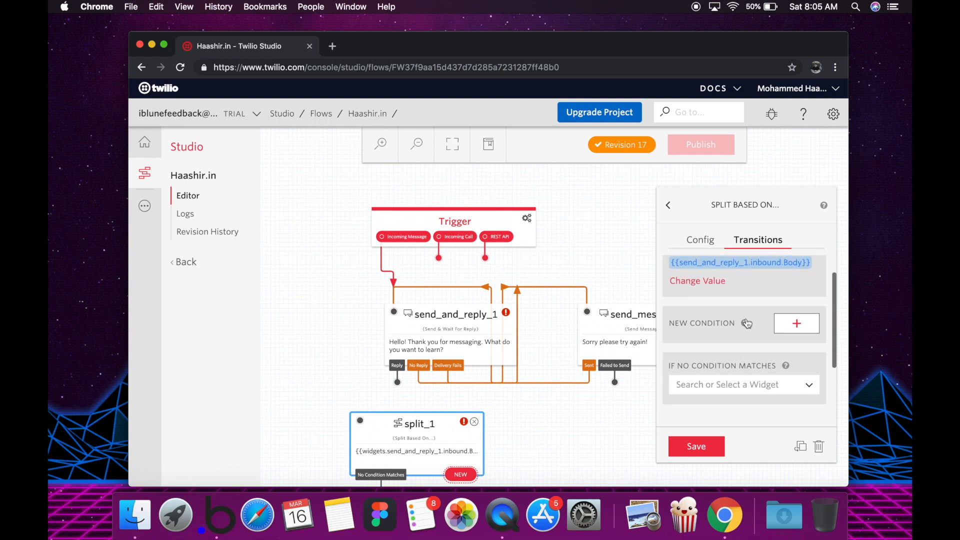
left_click(796, 321)
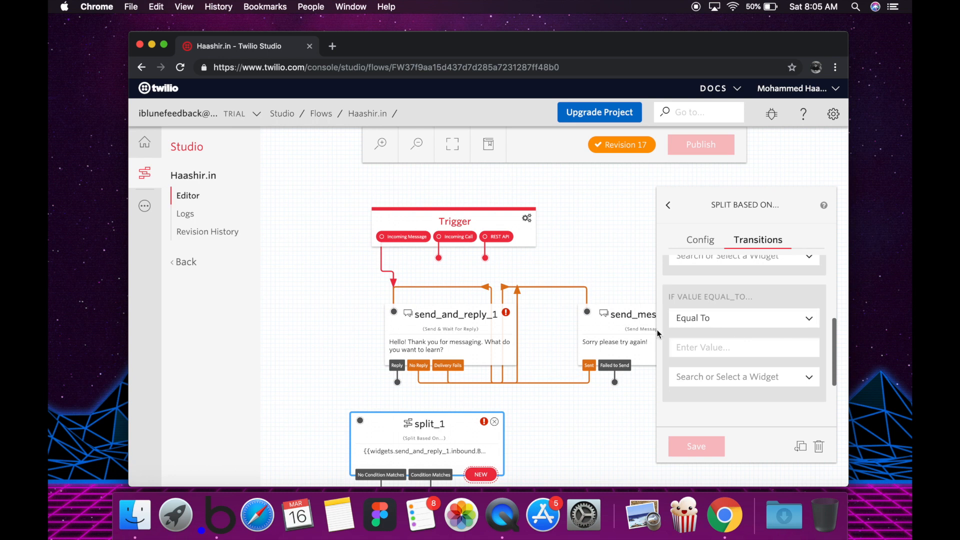
left_click(698, 238)
left_click(713, 333)
scroll(791, 335, "right", 1)
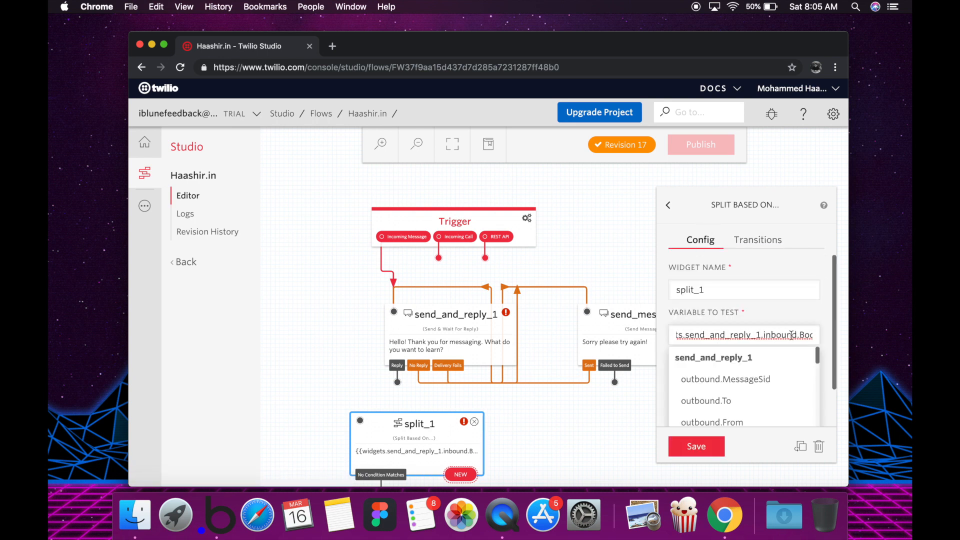
double_click(779, 333)
double_click(802, 334)
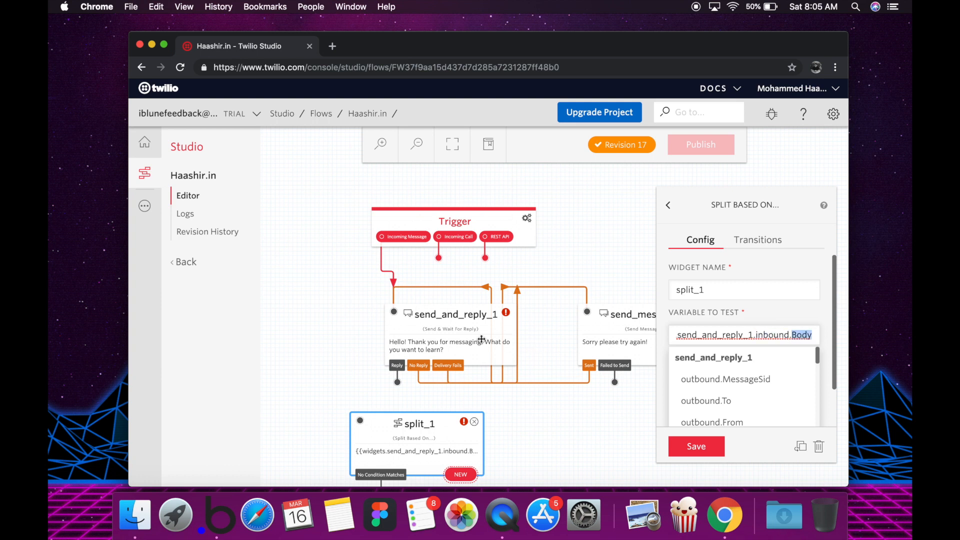
Step: Position split_1 beneath send_and_reply_1 and connect the Reply transition of send_and_reply_1 to it
left_click_drag(443, 425, 465, 449)
mouse_move(397, 382)
left_mouse_down()
mouse_move(379, 445)
mouse_move(435, 449)
mouse_move(450, 436)
left_mouse_up()
scroll(450, 437, "down", 1)
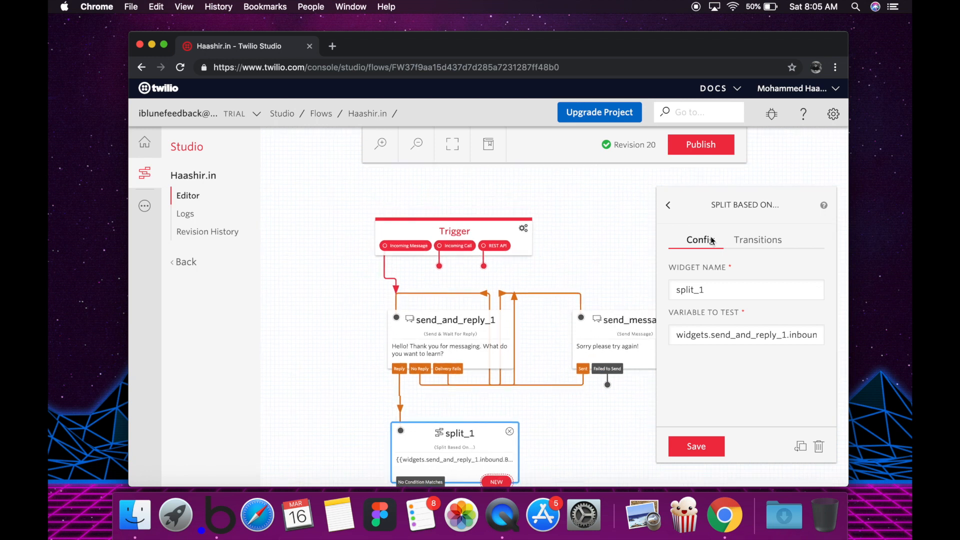
Step: Add an Equal To condition with the value "game" to split_1 and shift the widget slightly beneath send_and_reply_1
left_click(699, 335)
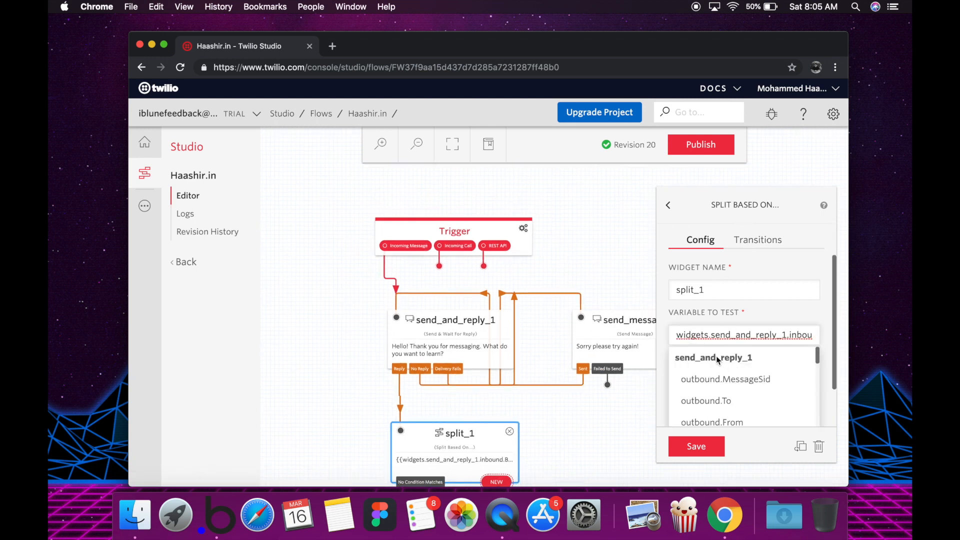
scroll(775, 335, "right", 2)
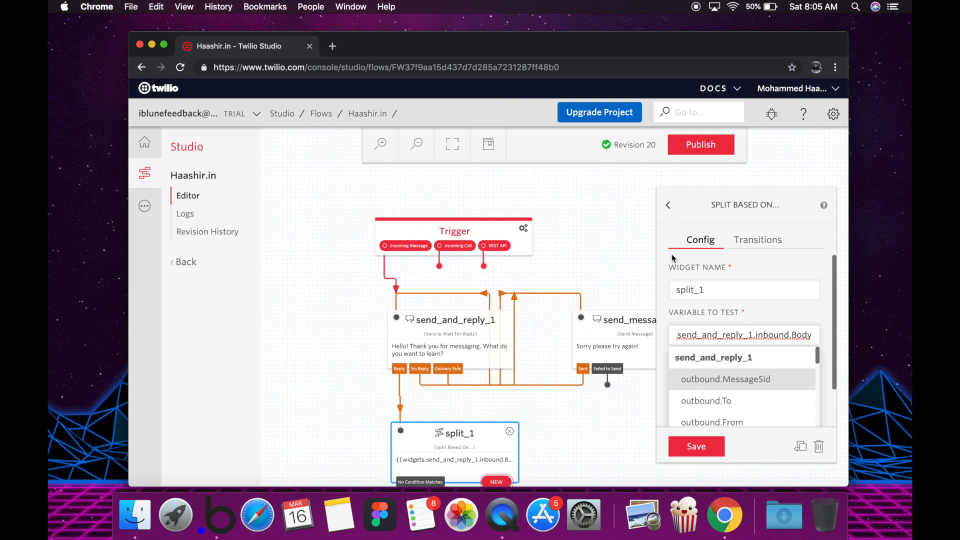
left_click(758, 256)
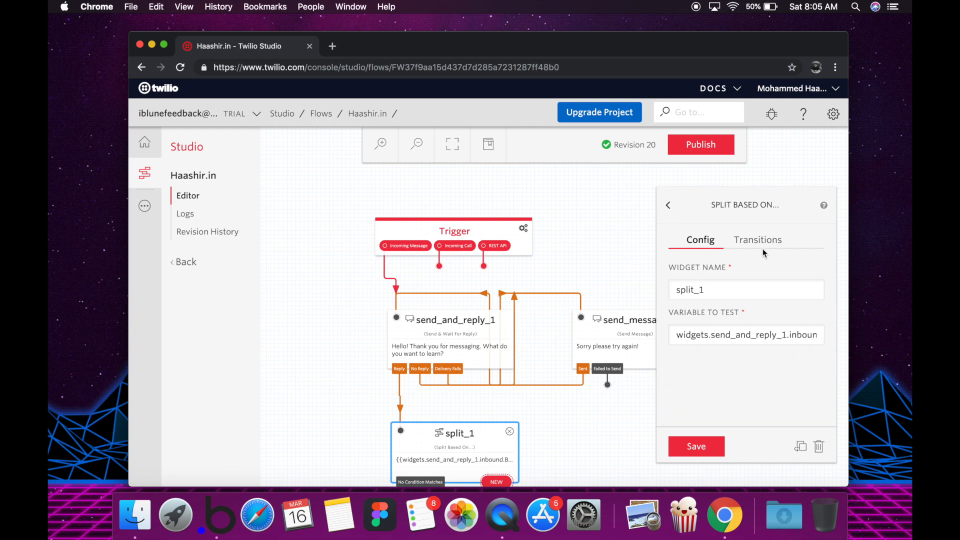
left_click(763, 247)
scroll(722, 332, "down", 3)
left_click(724, 352)
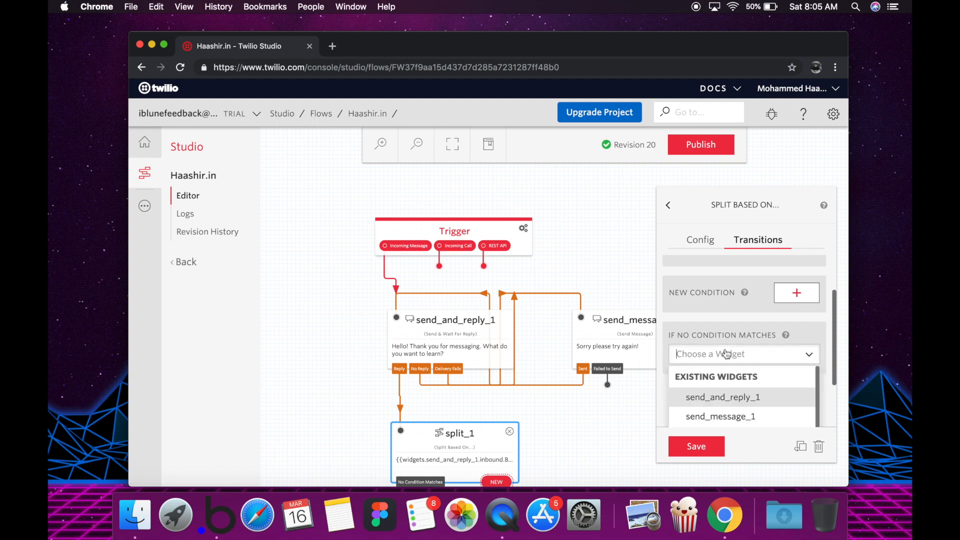
left_click(713, 332)
left_click(793, 326)
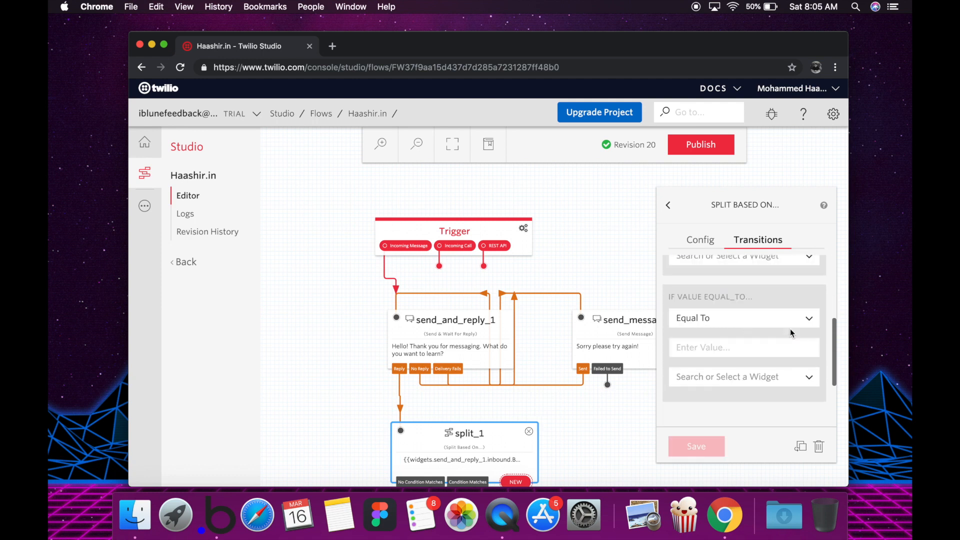
left_click(716, 346)
type("game")
key("Return")
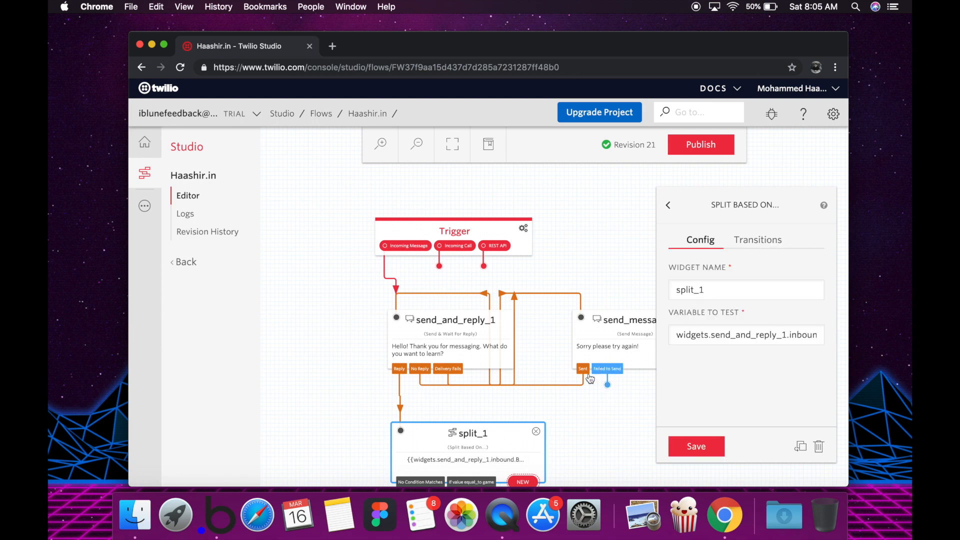
scroll(558, 425, "down", 2)
left_click_drag(498, 435, 490, 427)
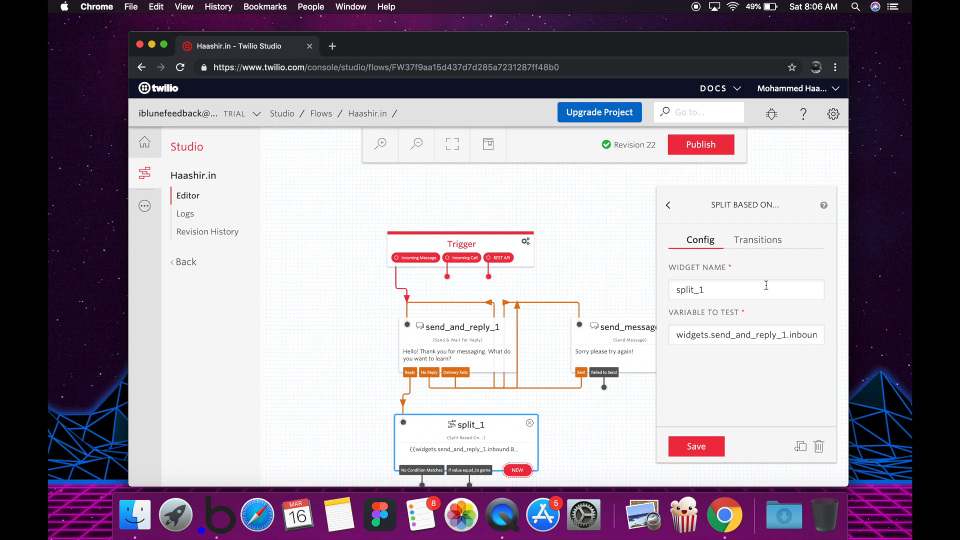
Step: Change the comparison operator of split_1's "game" condition to Contains
left_click(758, 241)
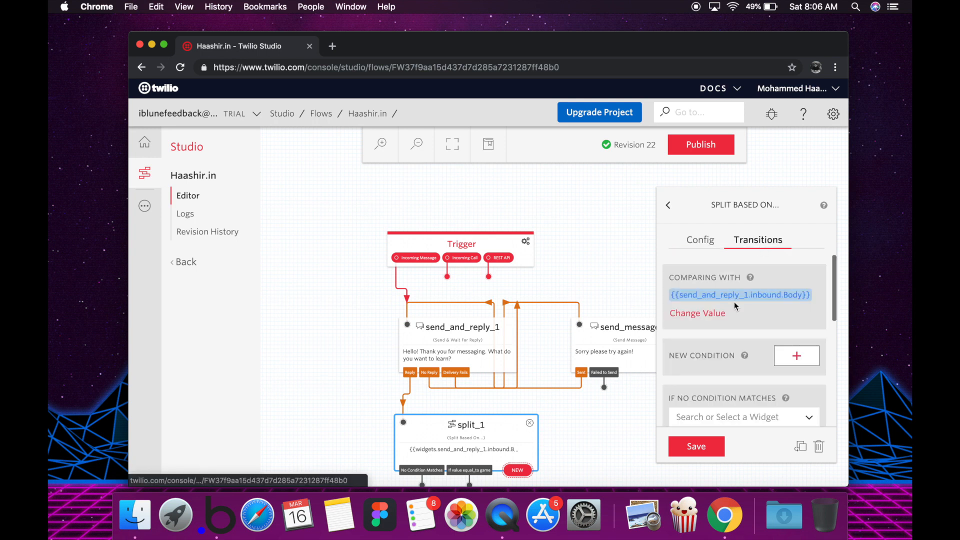
scroll(734, 301, "down", 3)
scroll(749, 320, "down", 2)
scroll(763, 303, "up", 1)
scroll(750, 310, "down", 2)
left_click(738, 316)
scroll(724, 373, "down", 3)
scroll(724, 365, "up", 3)
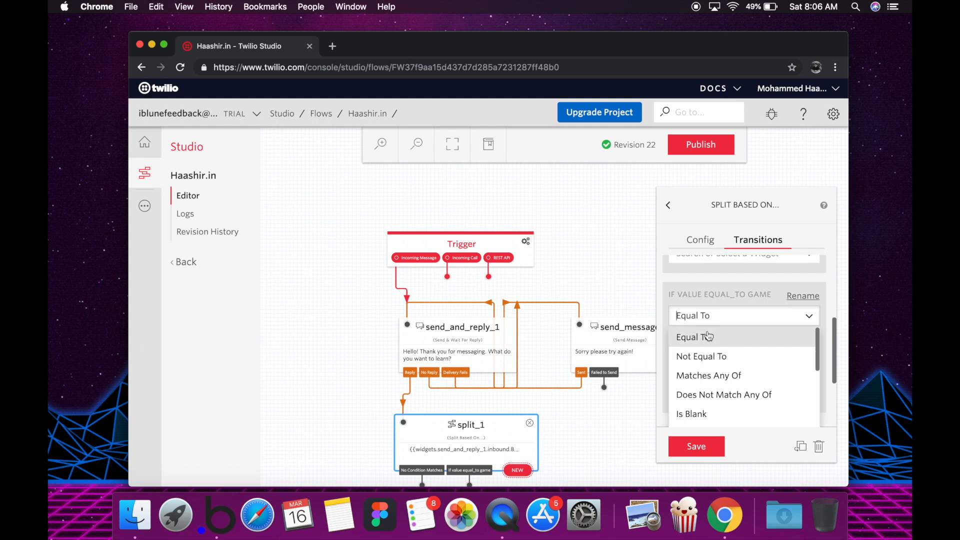
scroll(718, 392, "down", 3)
scroll(720, 392, "up", 3)
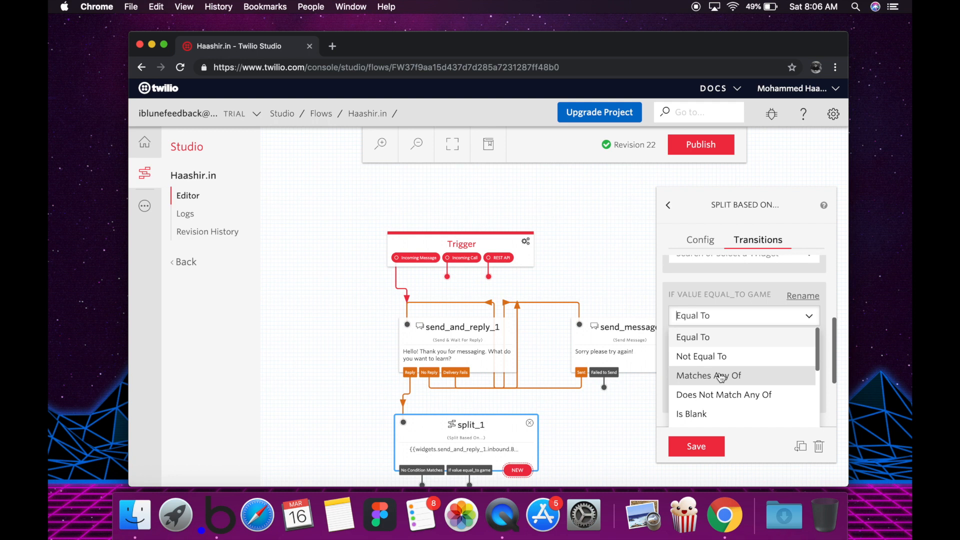
scroll(721, 377, "down", 2)
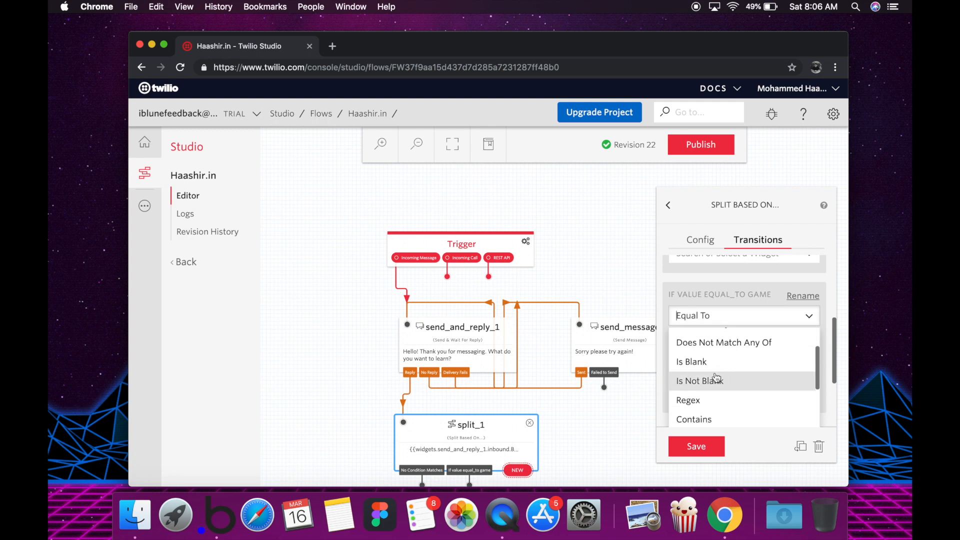
scroll(716, 377, "down", 1)
scroll(720, 385, "down", 2)
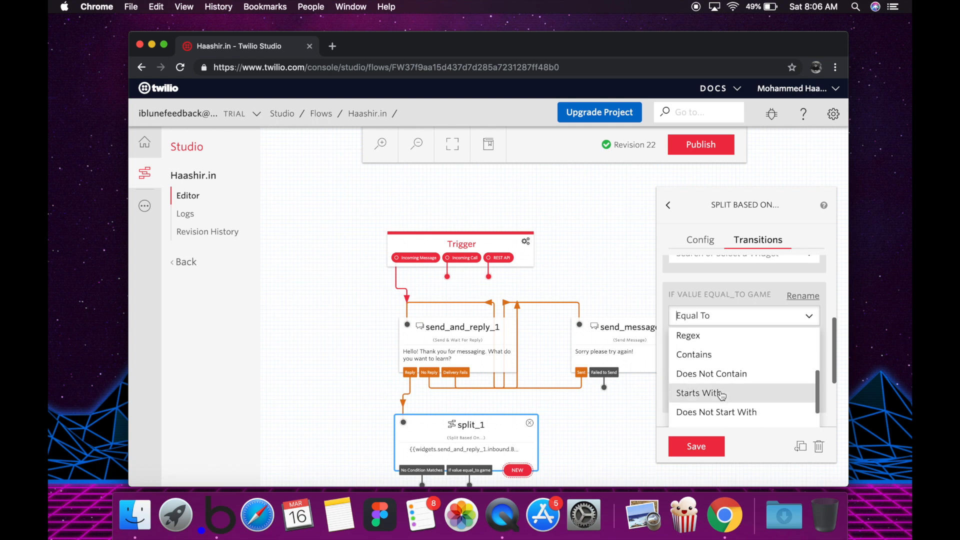
left_click(709, 355)
Step: Examine the other comparison operators available for split_1's "game" condition
left_click(713, 324)
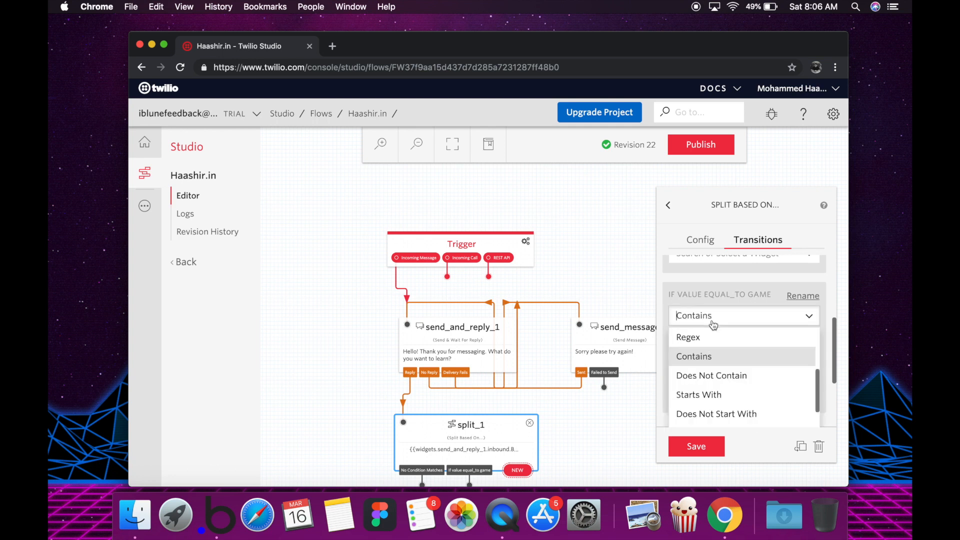
scroll(715, 350, "down", 3)
scroll(716, 360, "up", 4)
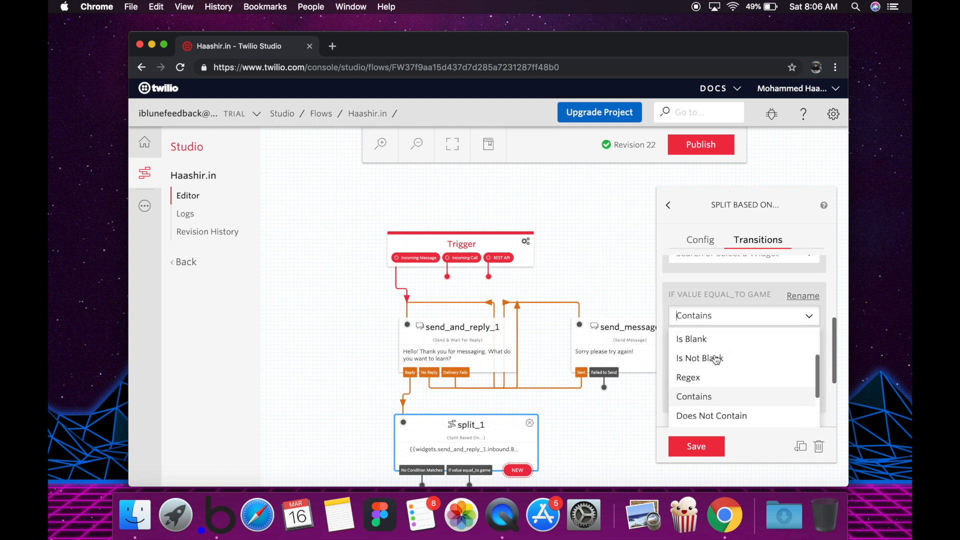
scroll(716, 358, "up", 3)
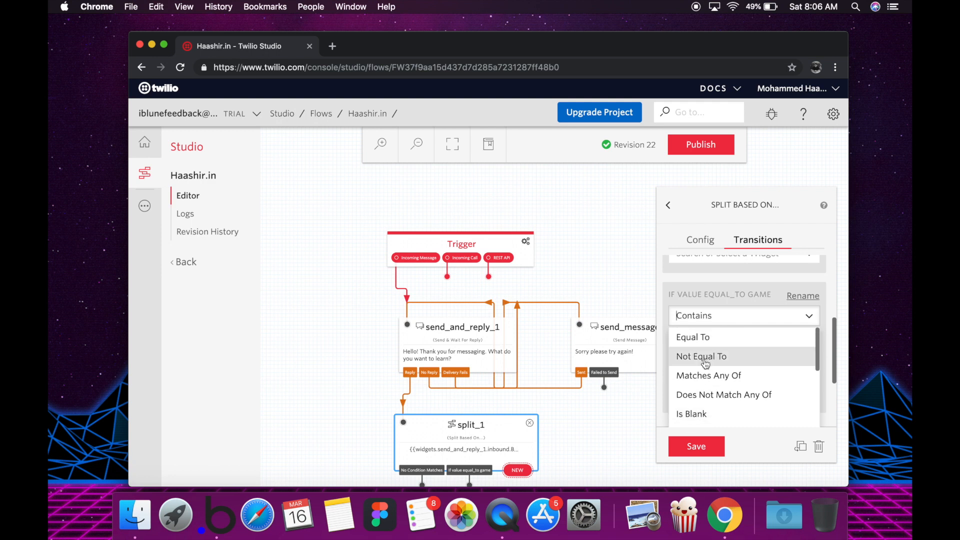
scroll(705, 362, "down", 3)
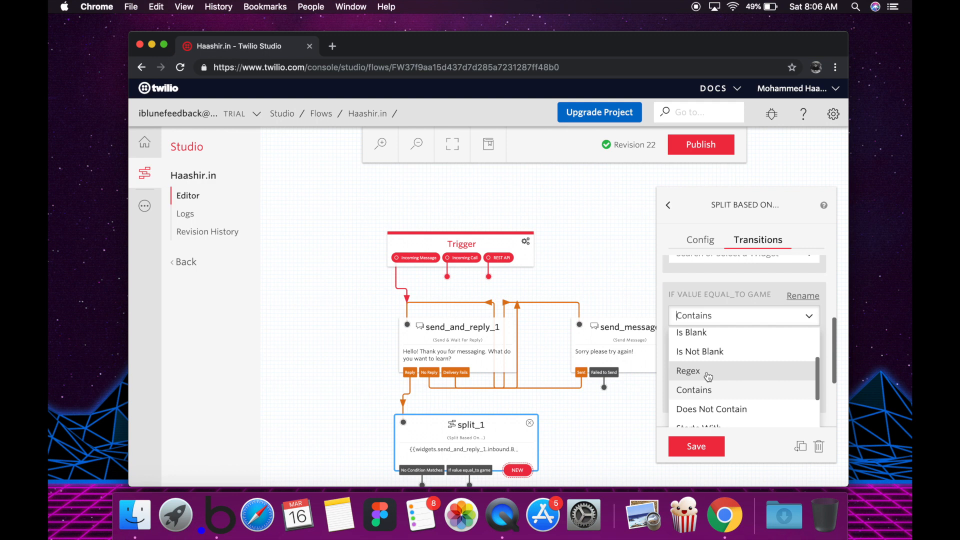
left_click(712, 297)
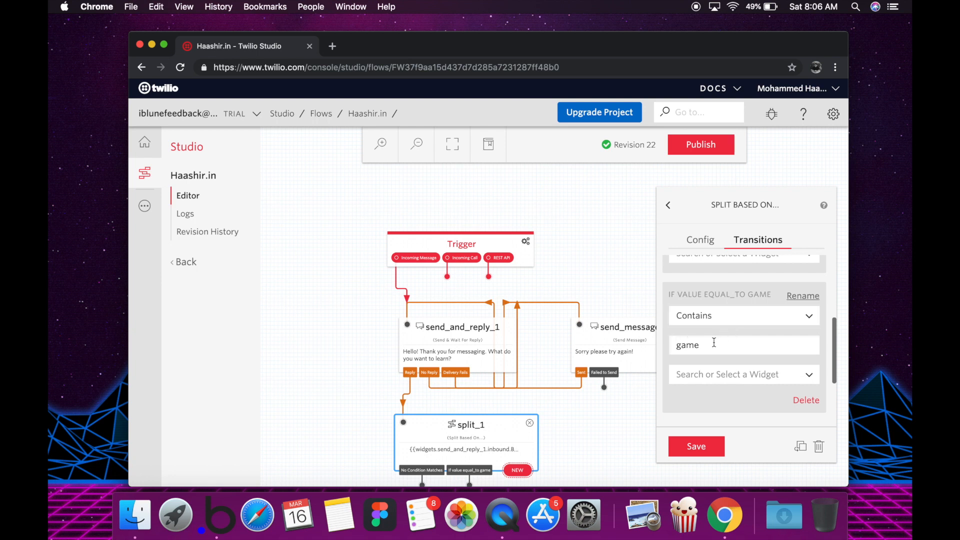
left_click(754, 329)
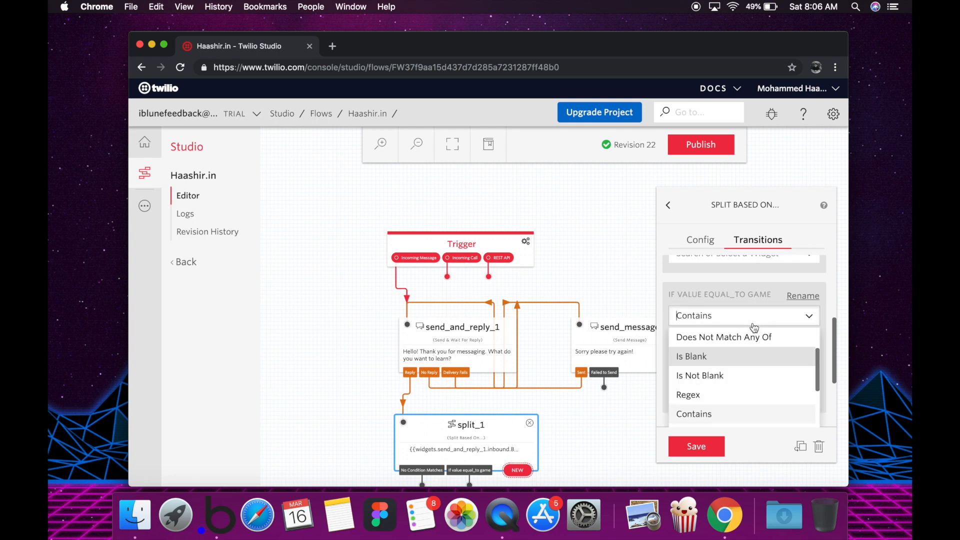
left_click(680, 293)
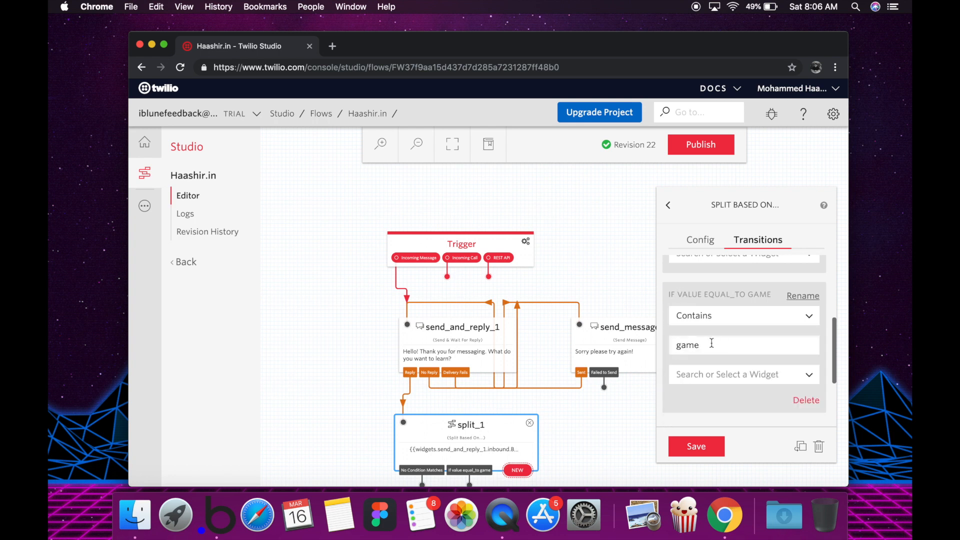
Step: Add a second condition to split_1 using Equal To with the value "website"
scroll(708, 383, "up", 2)
scroll(704, 381, "down", 5)
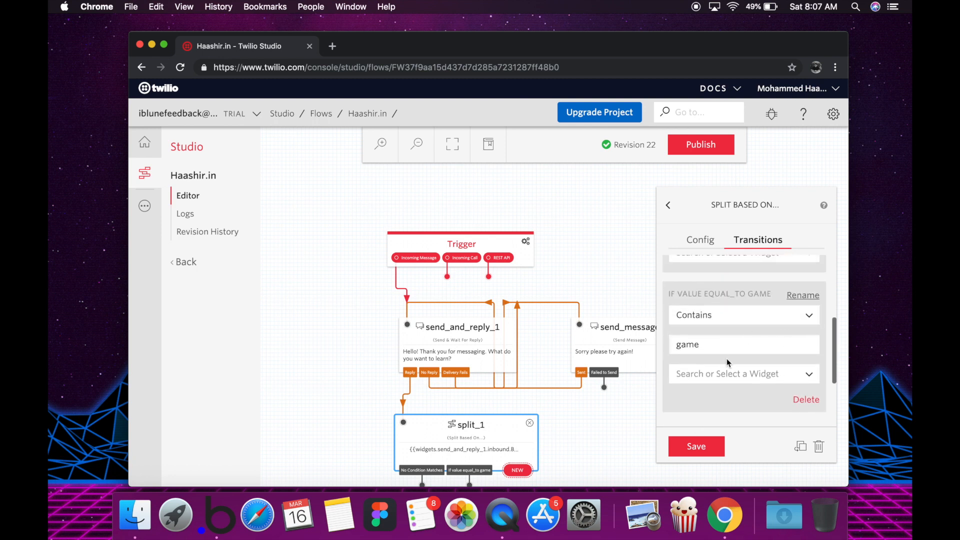
scroll(712, 356, "up", 2)
left_click(749, 307)
left_click(731, 289)
scroll(731, 289, "up", 2)
left_click(793, 308)
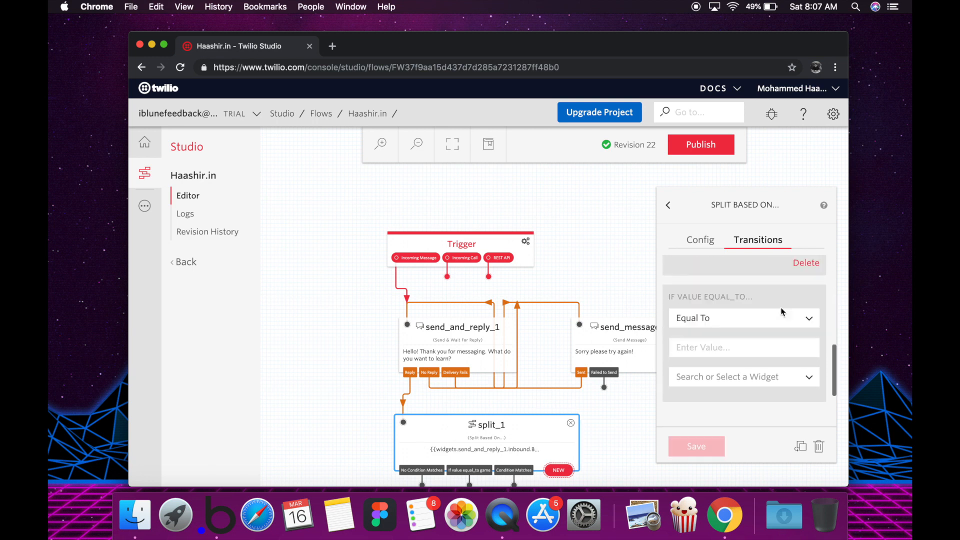
left_click(710, 331)
type("w")
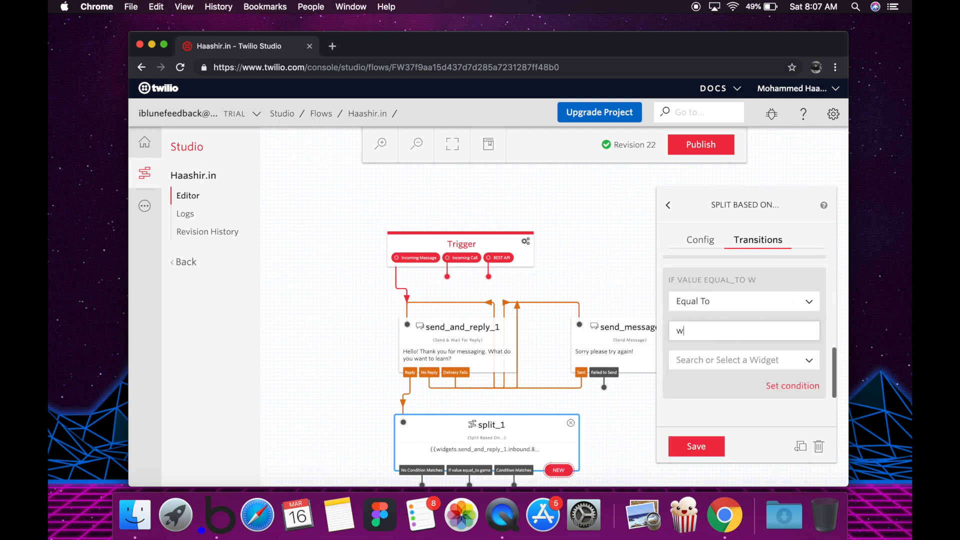
type("ebsite")
key("Return")
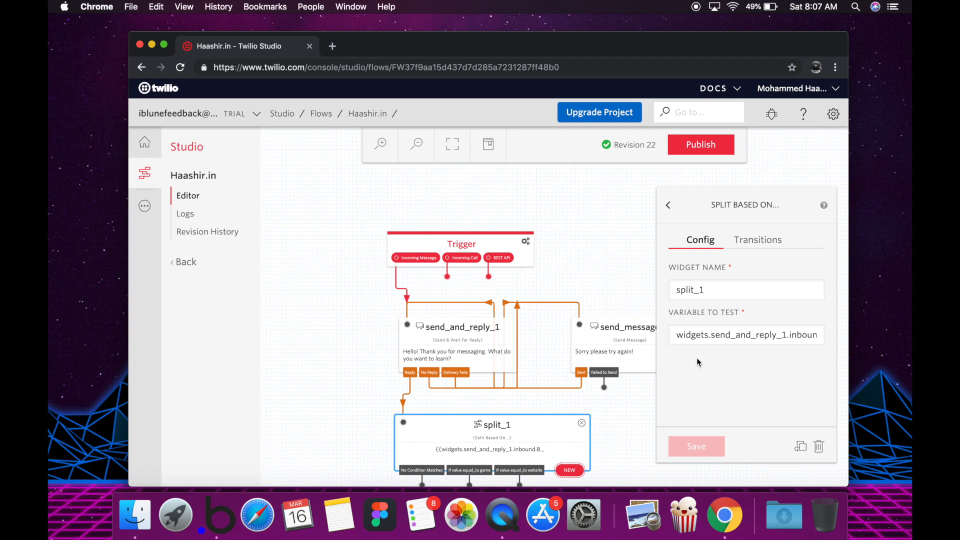
Step: Make the browser full screen and move the Trigger, send_and_reply_1, send_message_1 and split_1 higher on the canvas to free space beneath split_1
scroll(589, 413, "down", 2)
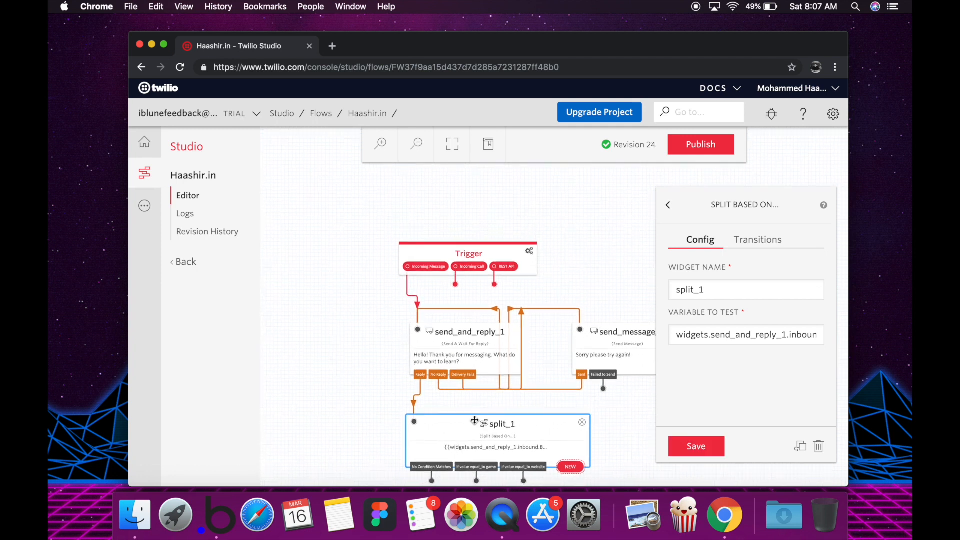
scroll(399, 421, "down", 1)
scroll(325, 281, "up", 3)
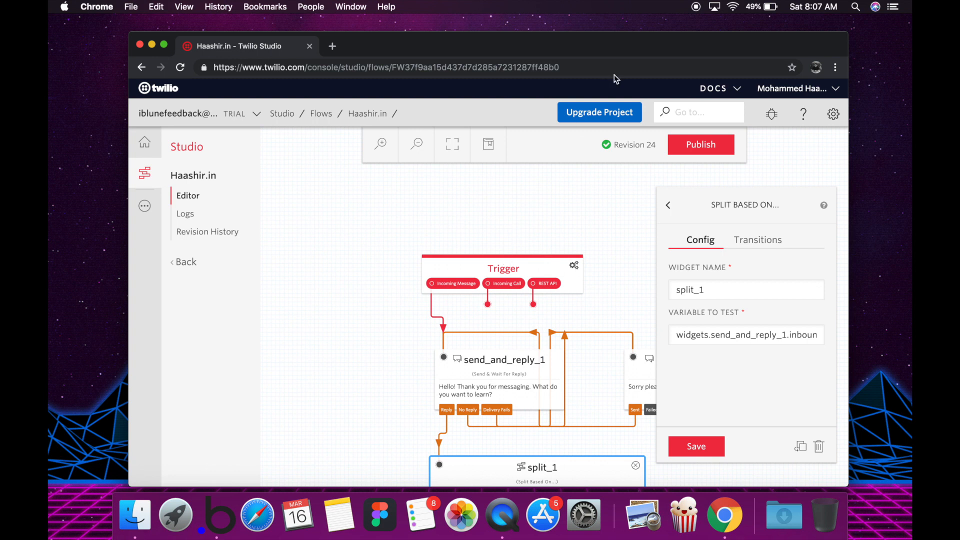
left_click(163, 44)
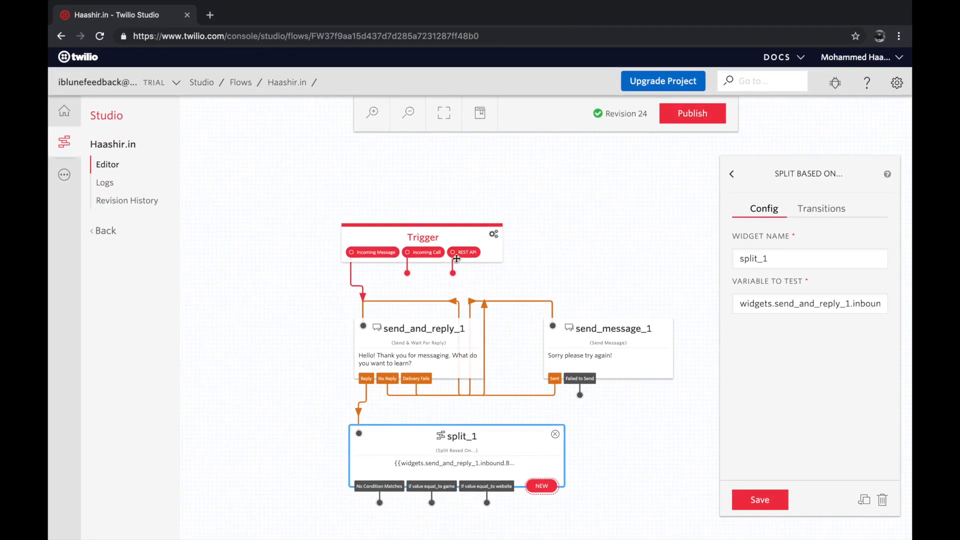
left_click_drag(454, 232, 437, 159)
left_click_drag(423, 334, 392, 248)
left_click_drag(626, 338, 609, 253)
left_click_drag(511, 443, 461, 357)
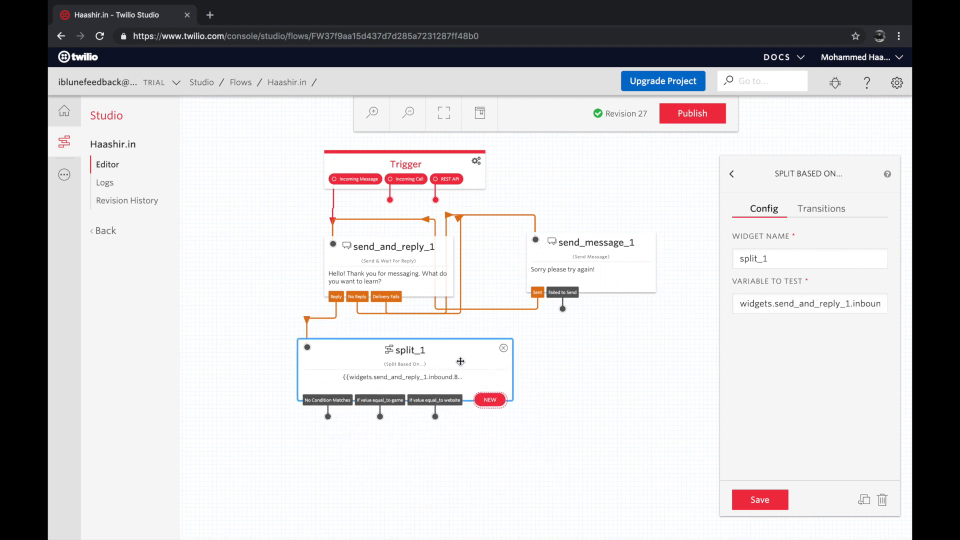
left_click(459, 429)
left_click(479, 374)
left_click(589, 385)
left_click(438, 365)
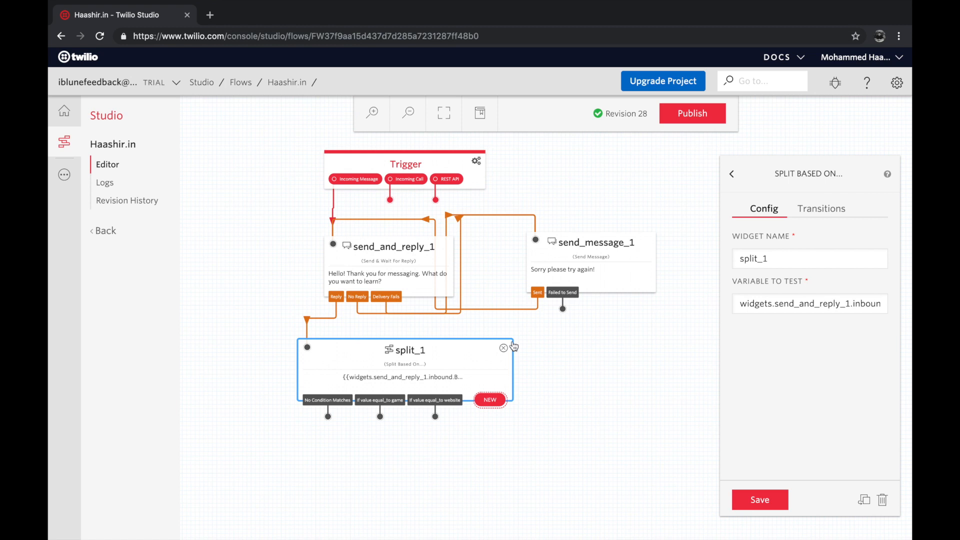
left_click(822, 208)
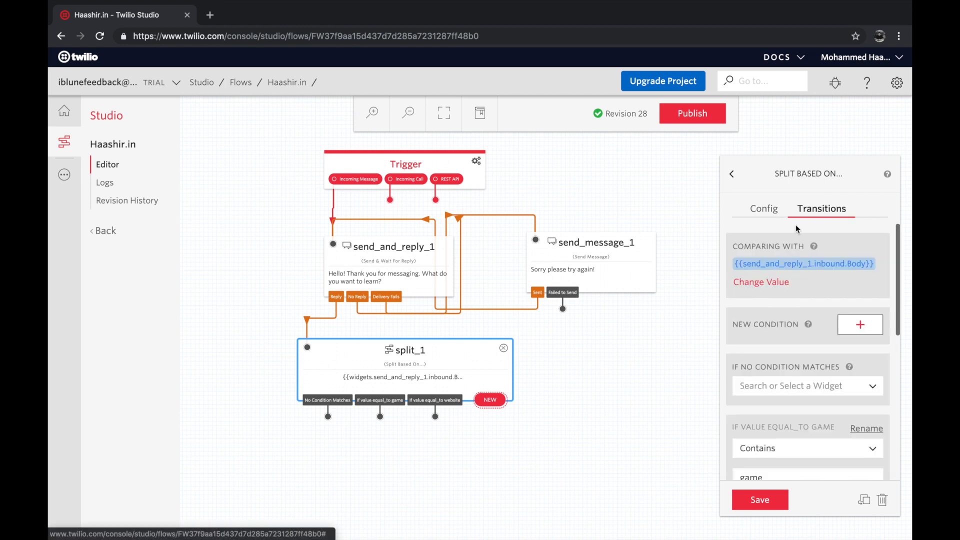
left_click(575, 379)
left_click(413, 378)
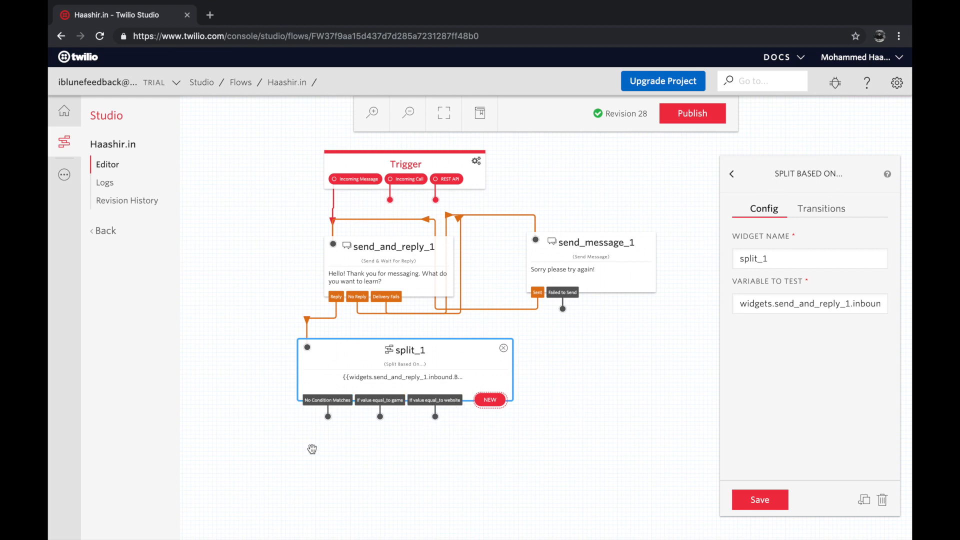
Step: Connect the No Condition Matches transition of split_1 back to send_and_reply_1
left_click_drag(328, 417, 307, 347)
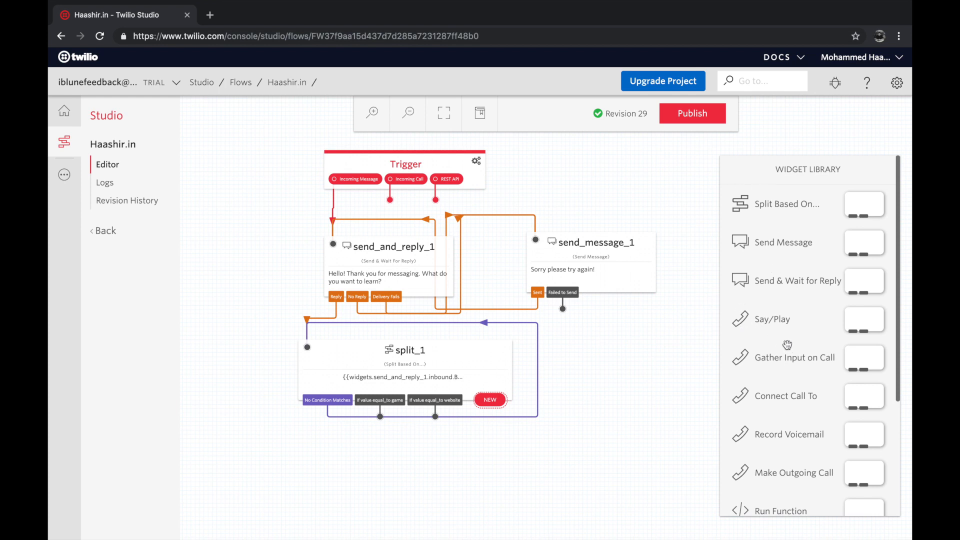
scroll(786, 306, "down", 1)
left_click_drag(328, 416, 333, 241)
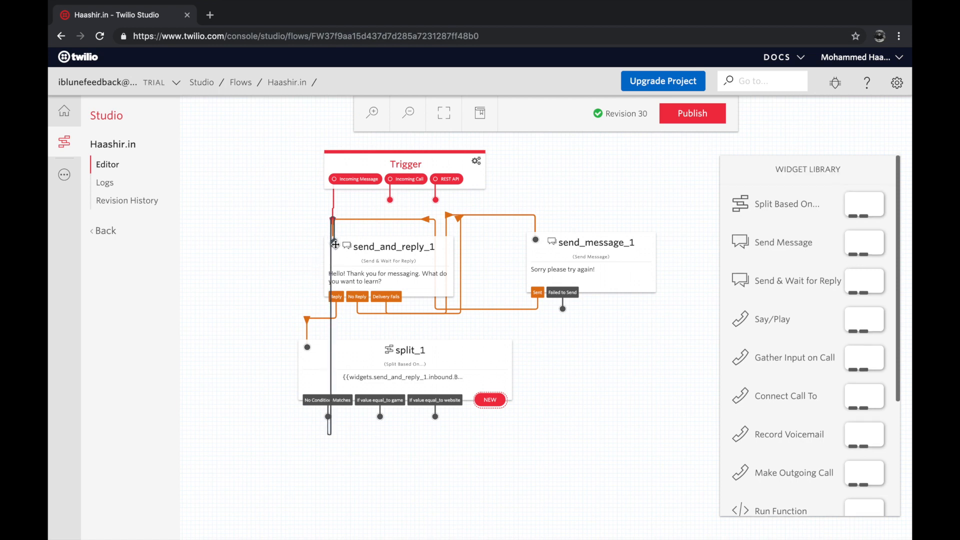
Step: Add a Send Message widget beneath split_1 with the message body "Unity"
left_click_drag(798, 238, 318, 482)
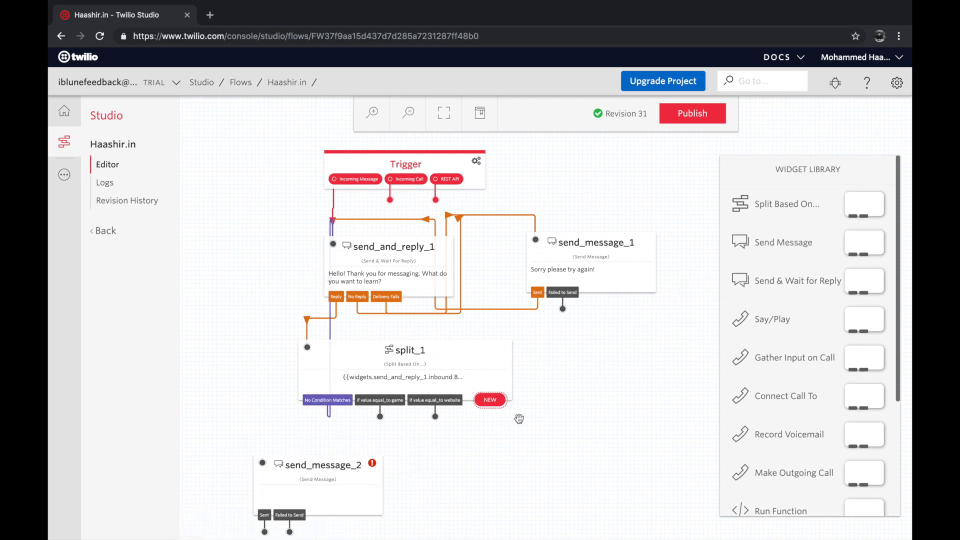
left_click(299, 502)
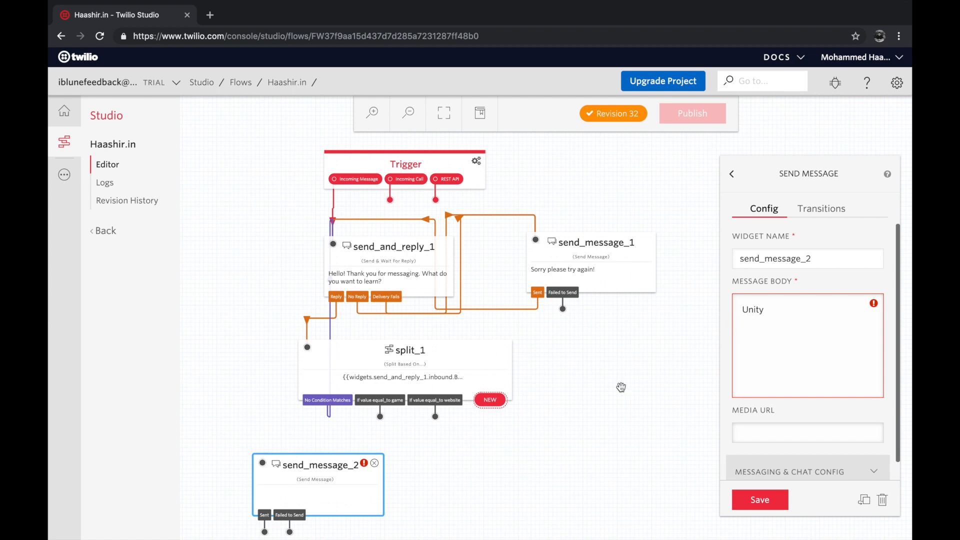
left_click(522, 421)
Step: Duplicate the Unity message widget beside the original and replace the copy's message body with "Webflow.com" and "Bubble.is" on separate lines
left_click(349, 473)
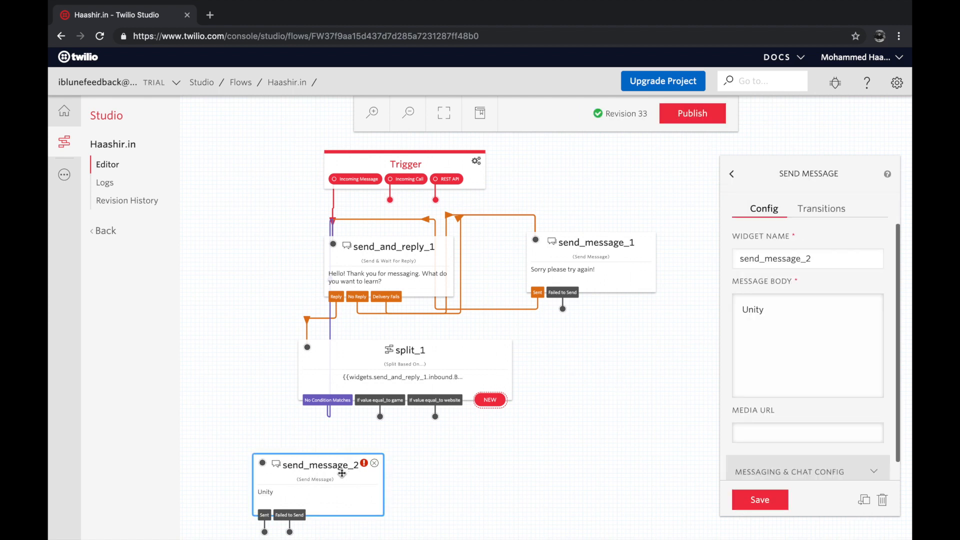
key("super+v")
mouse_move(313, 475)
left_mouse_down()
mouse_move(350, 476)
mouse_move(310, 477)
left_mouse_up()
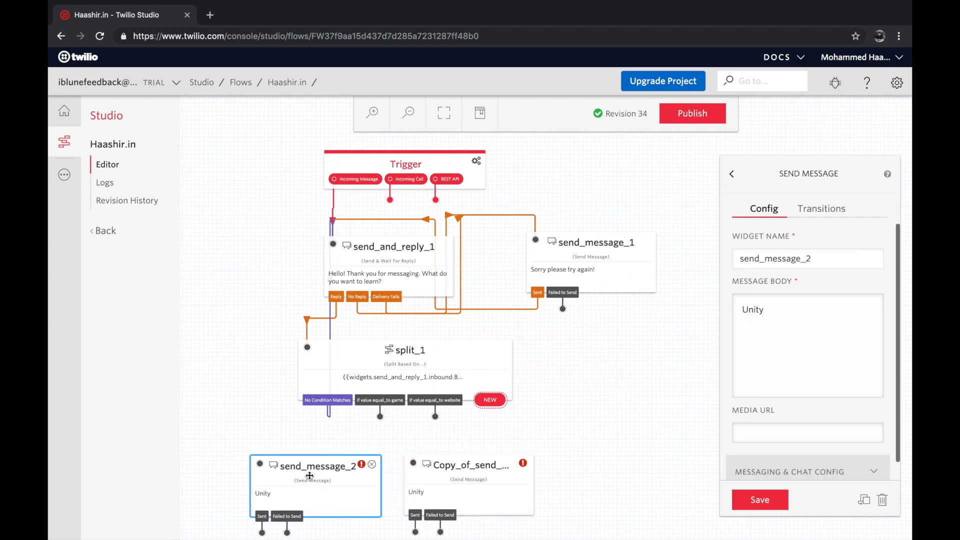
left_click(452, 471)
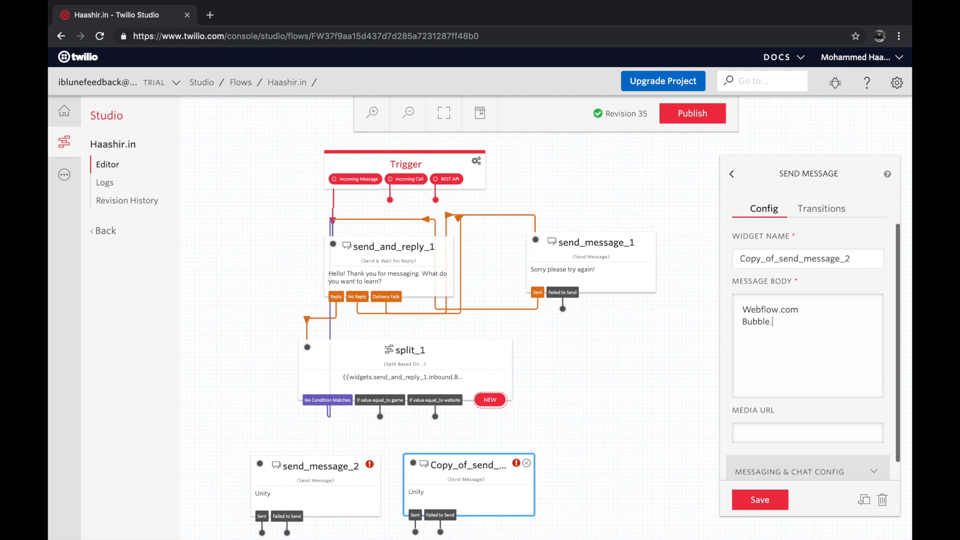
left_click(344, 440)
left_click(373, 382)
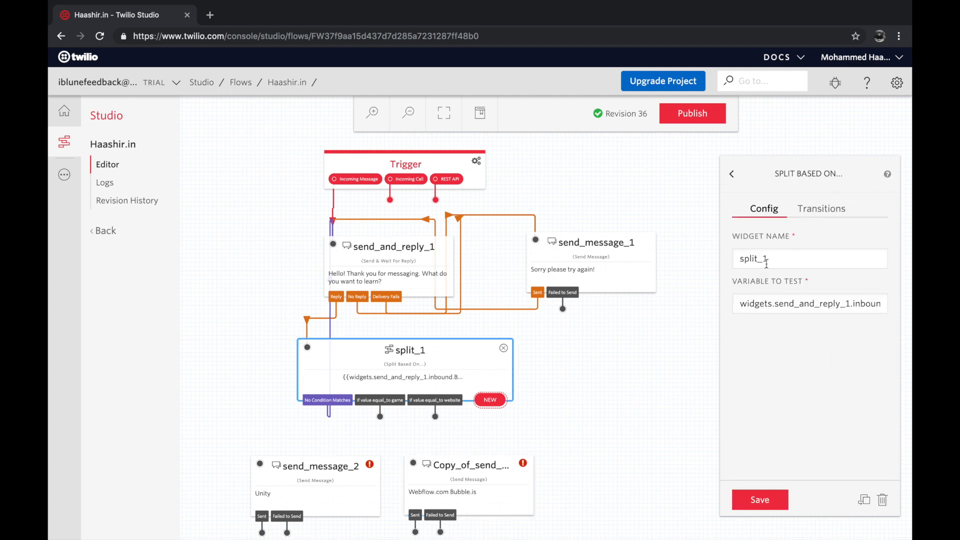
left_click(457, 491)
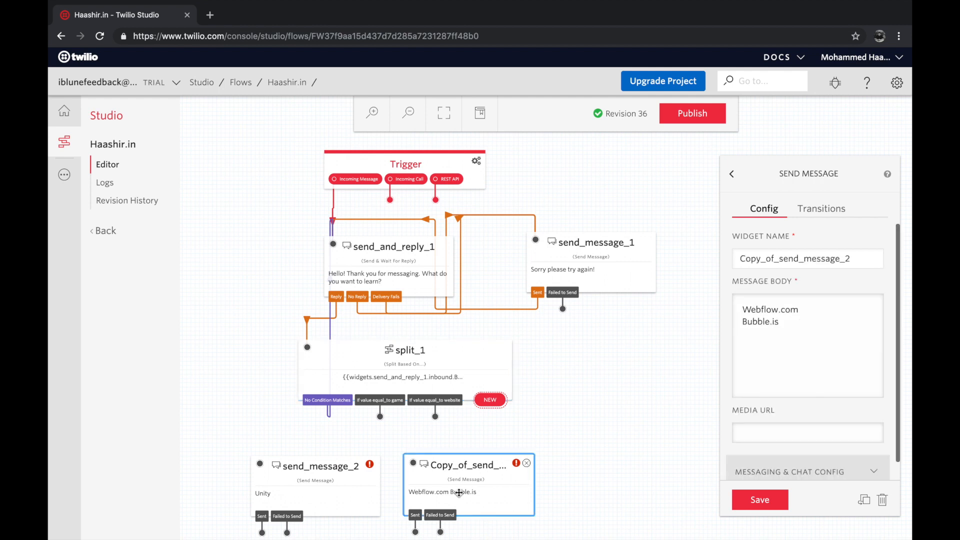
left_click(320, 474)
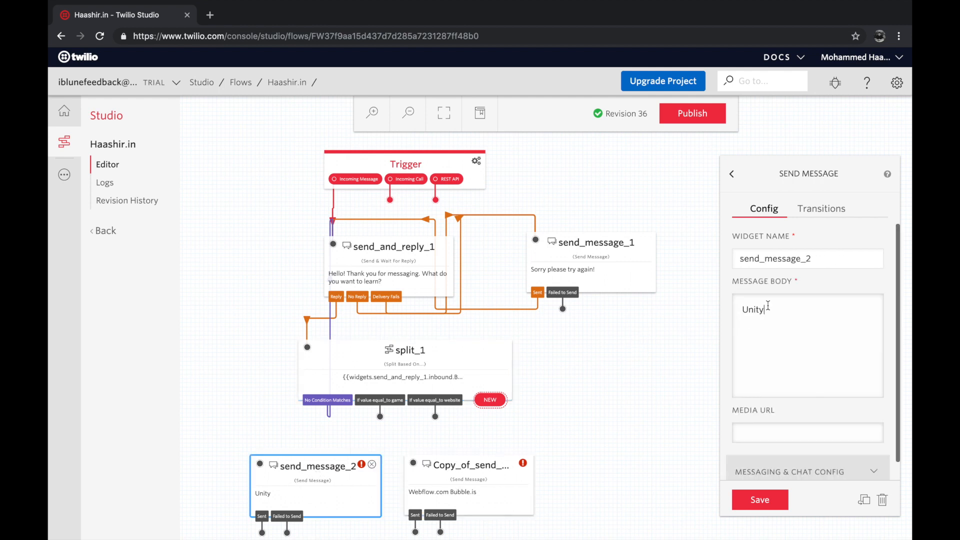
left_click(422, 438)
left_click(416, 378)
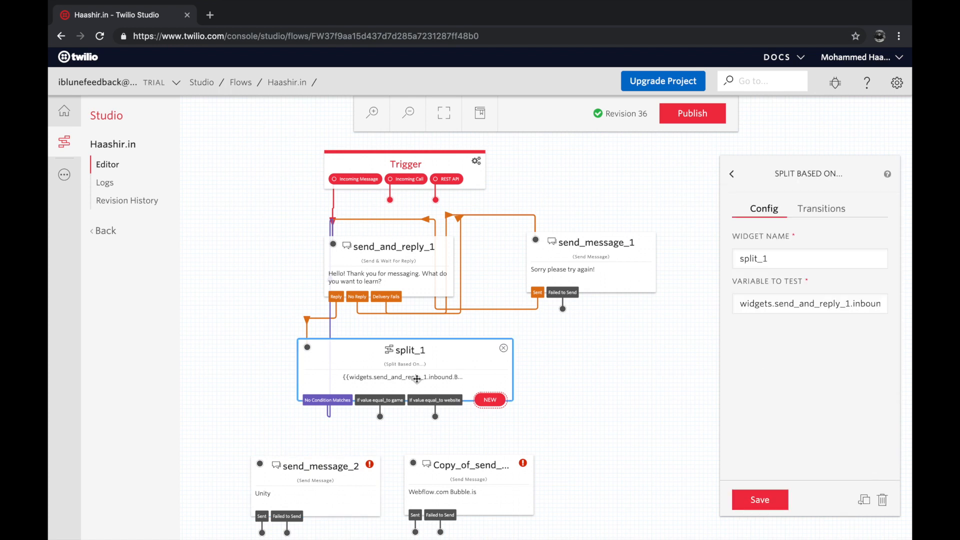
left_click(821, 210)
scroll(804, 299, "down", 5)
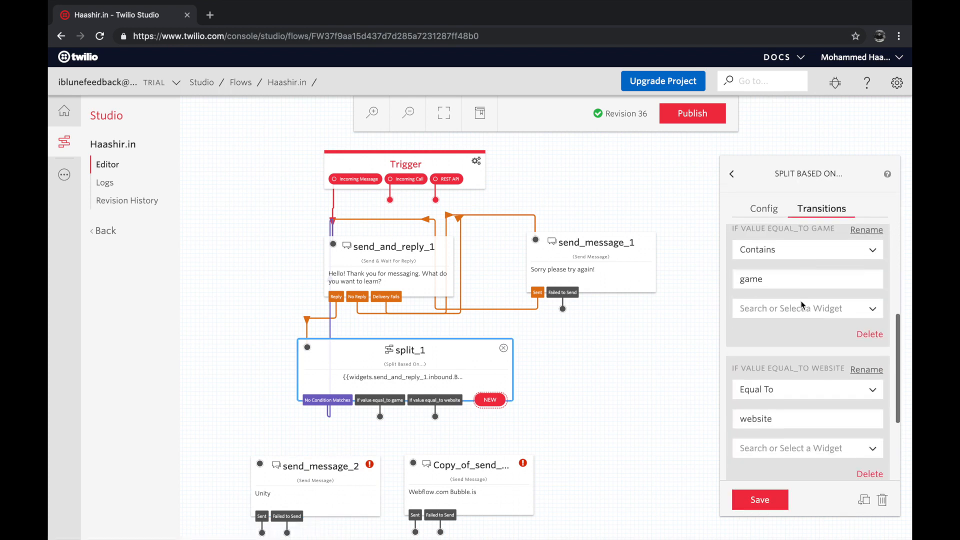
left_click(771, 315)
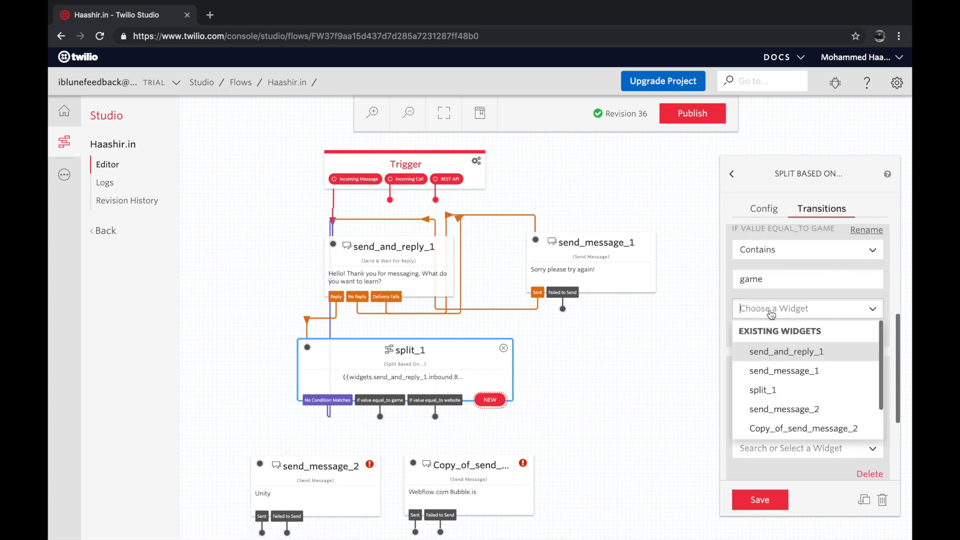
left_click(447, 429)
Step: Rename the Send Message widget containing "Unity" as game_box and save it
left_click(329, 495)
left_click(782, 258)
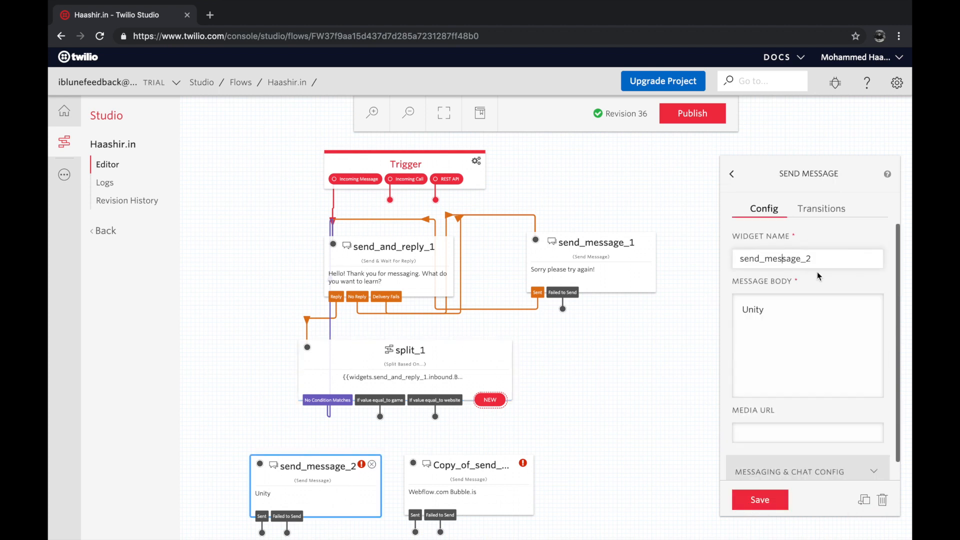
key("ctrl+a")
type("ga")
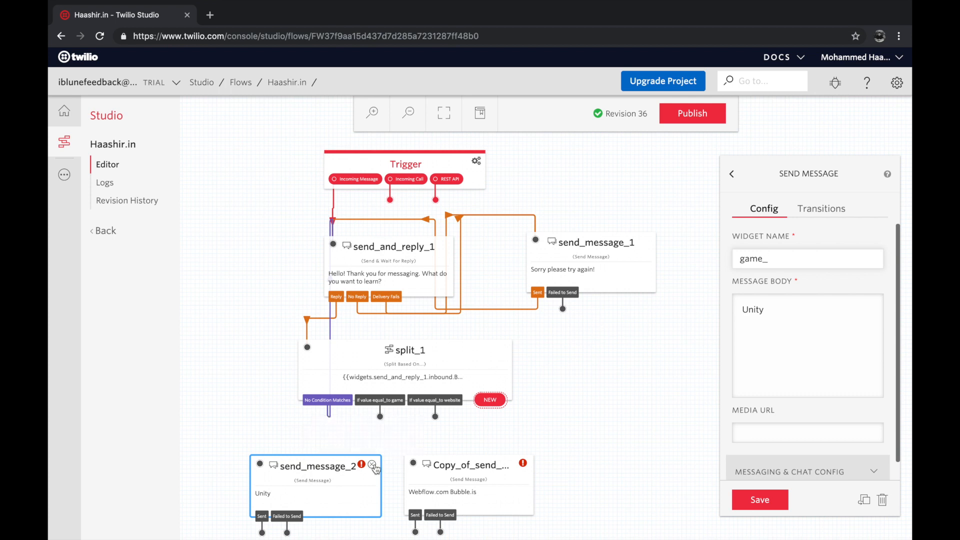
type("me_box")
left_click(760, 499)
Step: Rename the Send Message widget containing "Webflow.com Bubble.is" as web_box
left_click(488, 481)
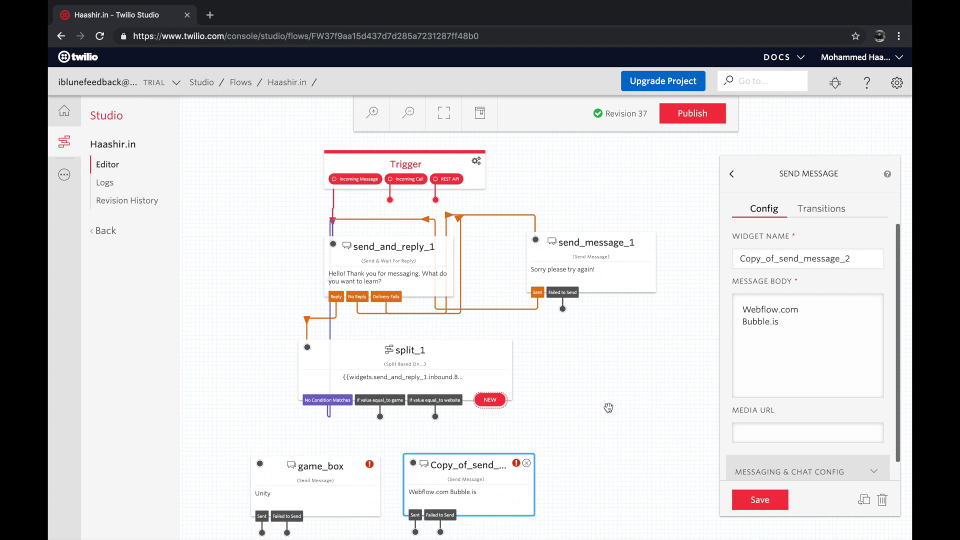
double_click(827, 260)
type("web")
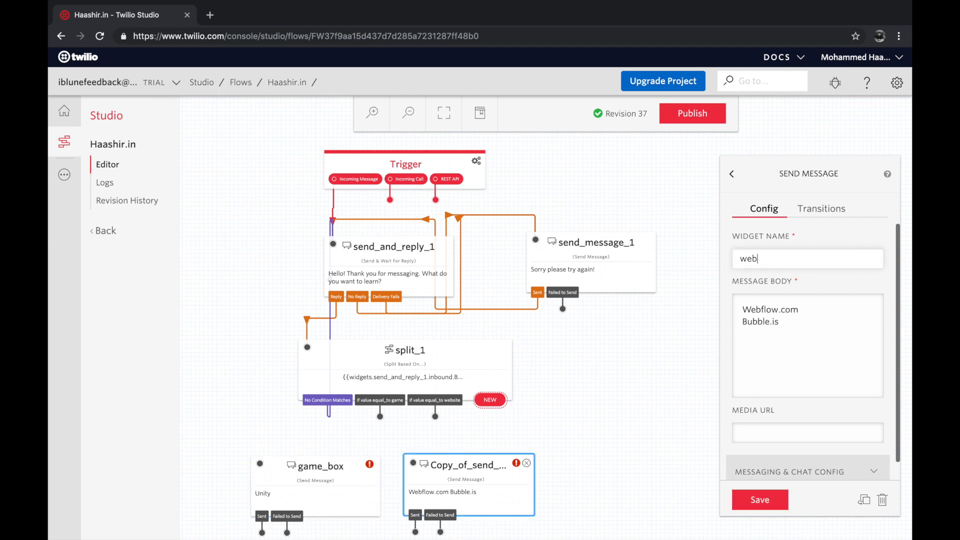
type("_box")
key("Return")
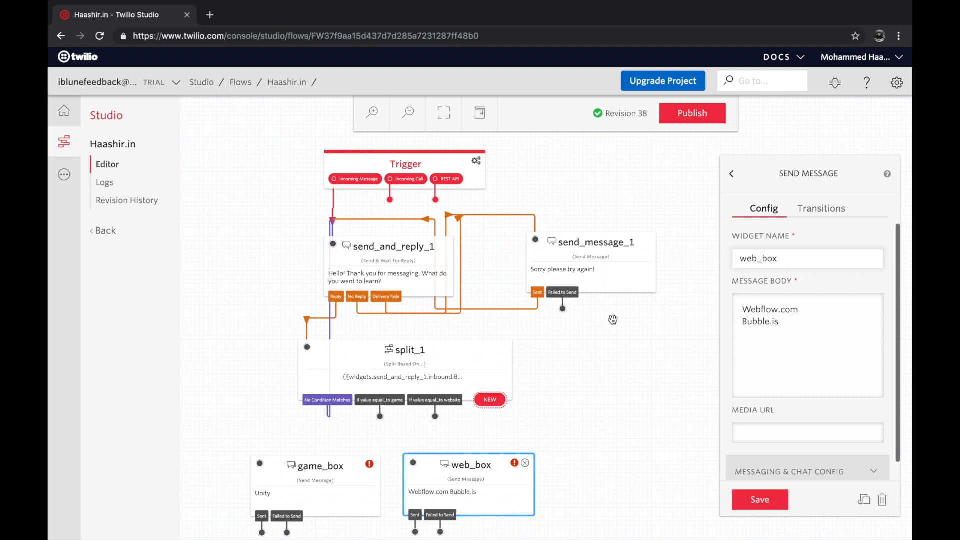
Step: Connect split_1's "game" condition to the game_box widget
left_click(388, 355)
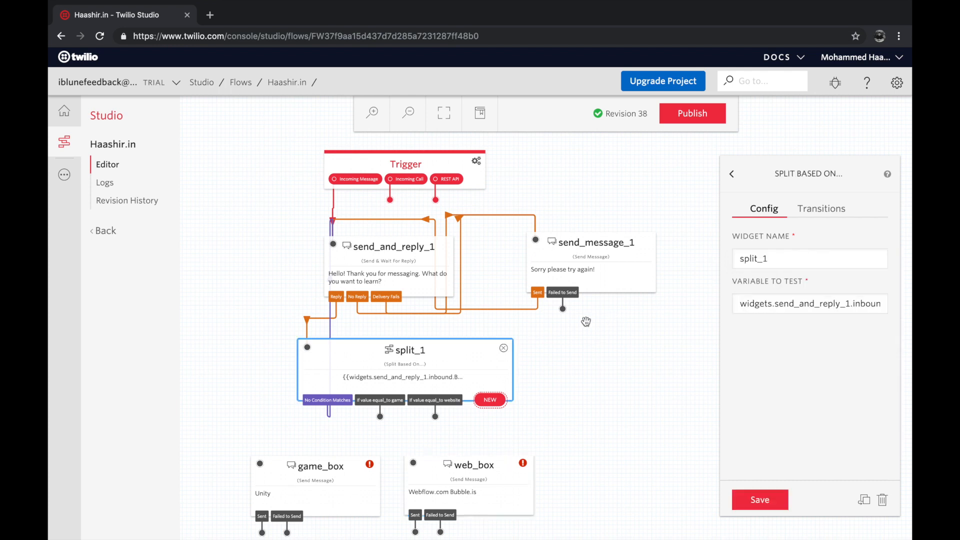
left_click(812, 212)
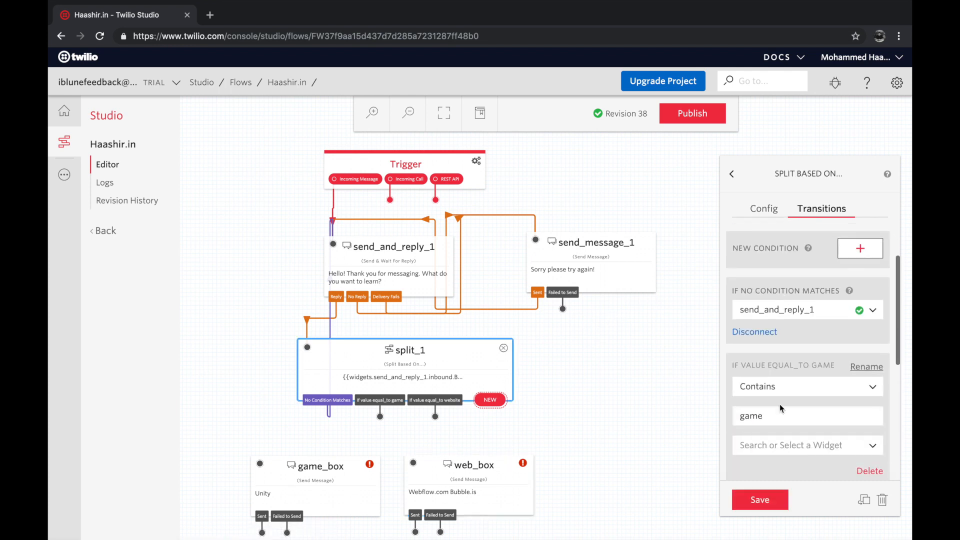
scroll(781, 409, "down", 2)
left_click(807, 399)
scroll(776, 442, "down", 2)
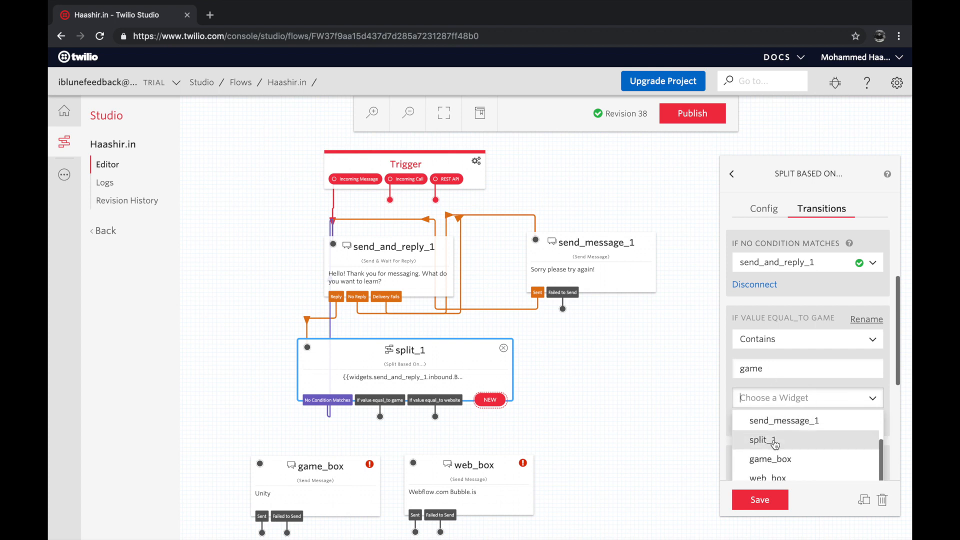
left_click(772, 458)
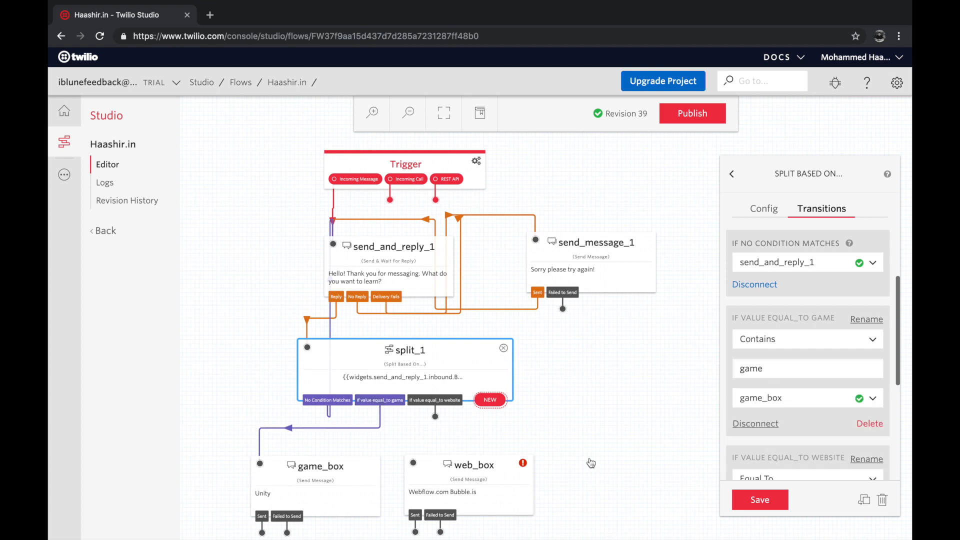
Step: Connect split_1's "website" condition to the web_box widget and move web_box farther away from game_box
left_click(438, 472)
left_click(433, 377)
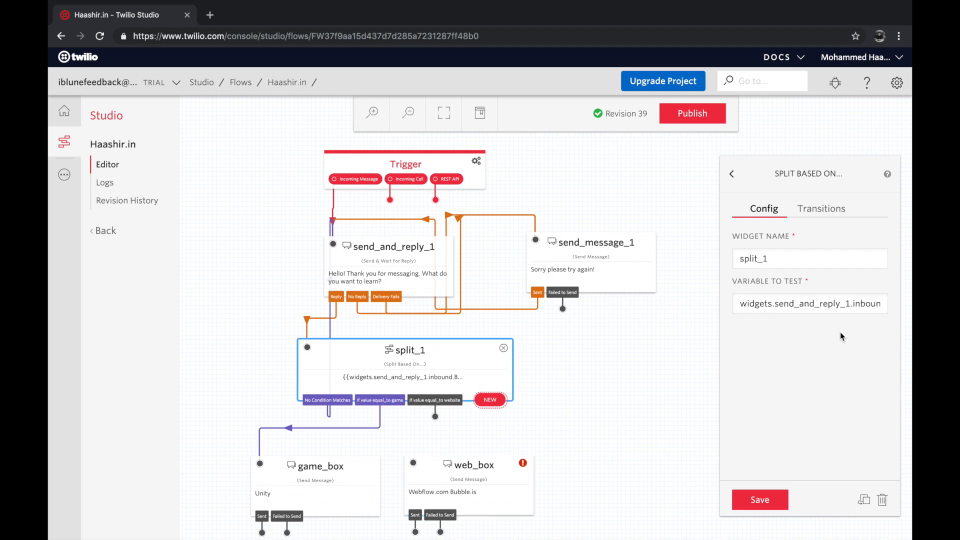
left_click(839, 220)
scroll(826, 280, "down", 5)
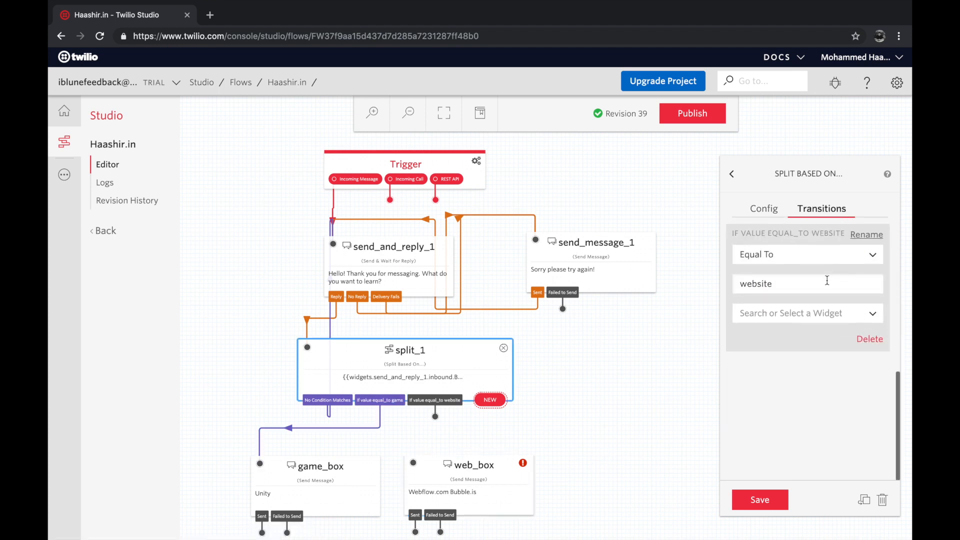
left_click(796, 315)
scroll(776, 397, "down", 1)
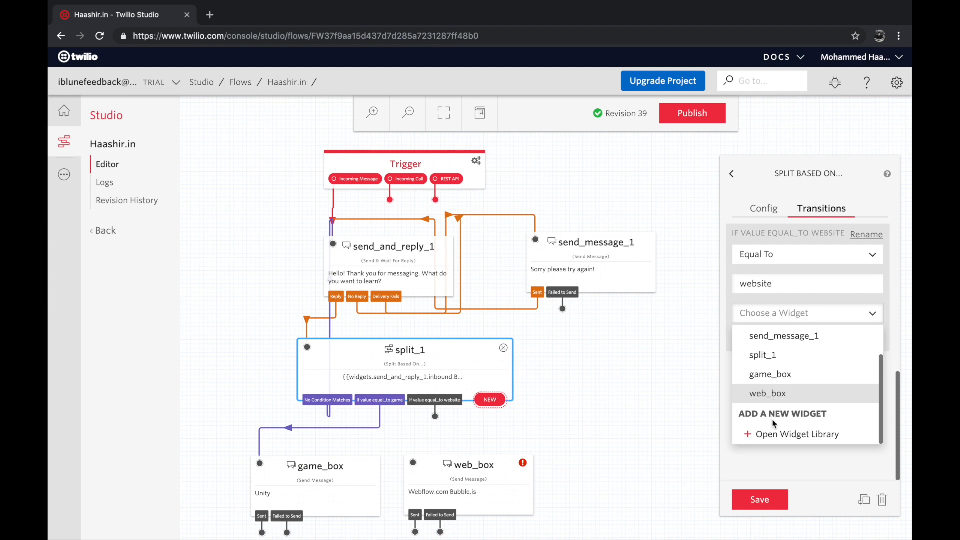
left_click(784, 395)
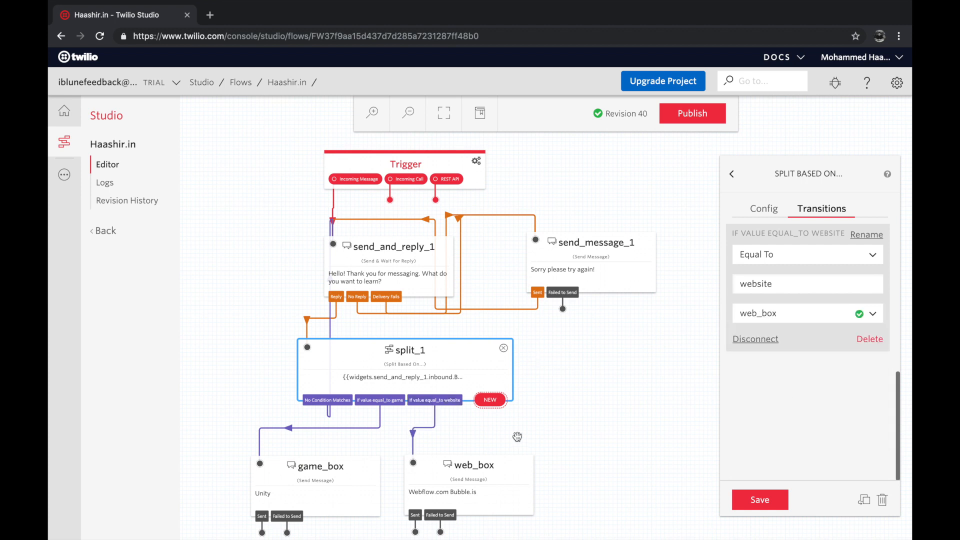
left_click_drag(505, 469, 541, 470)
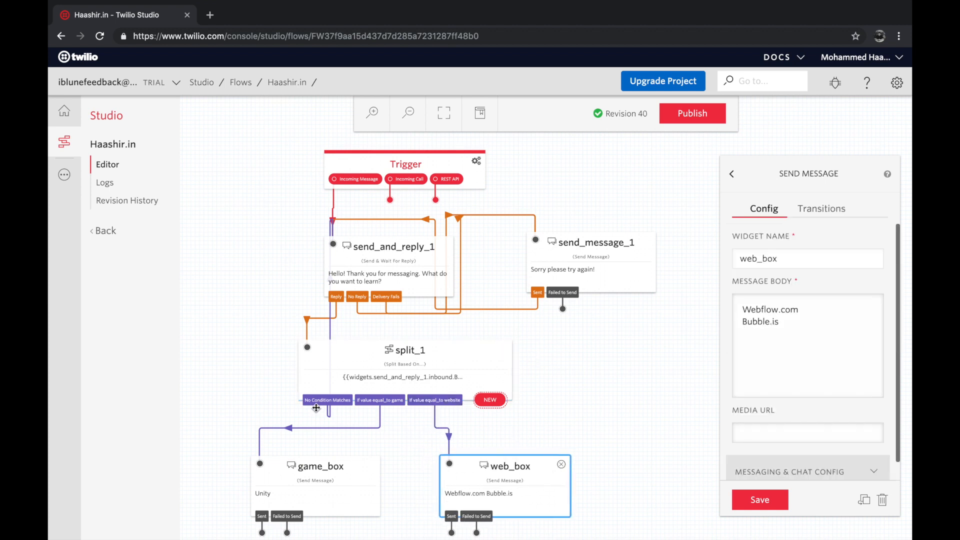
left_click(575, 383)
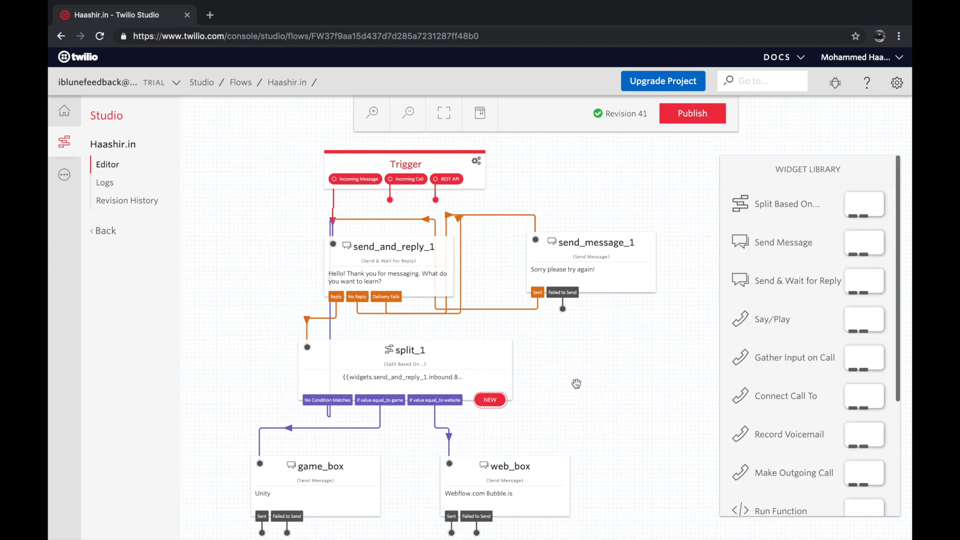
Step: Publish the Haashir.in flow with all its revisions
scroll(578, 383, "up", 2)
scroll(631, 247, "down", 2)
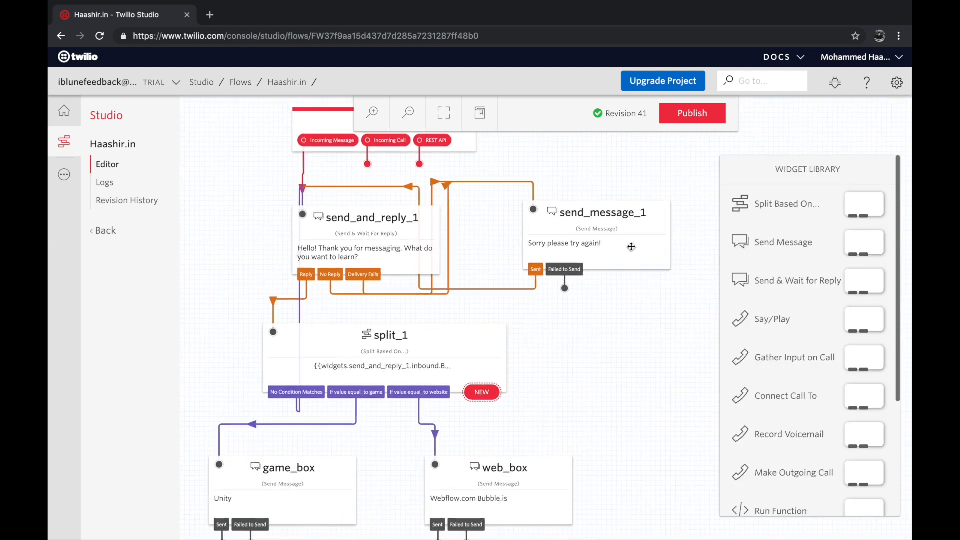
left_click(682, 114)
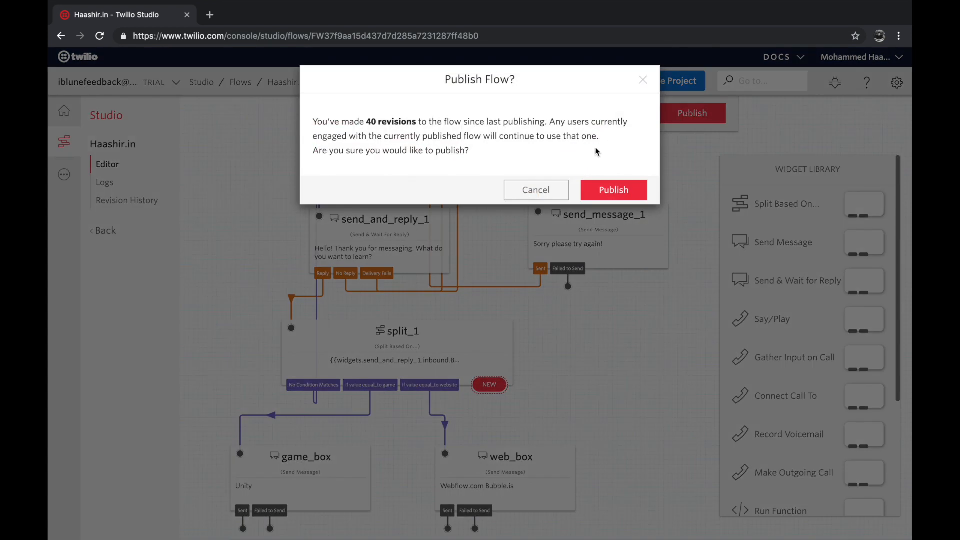
left_click(627, 199)
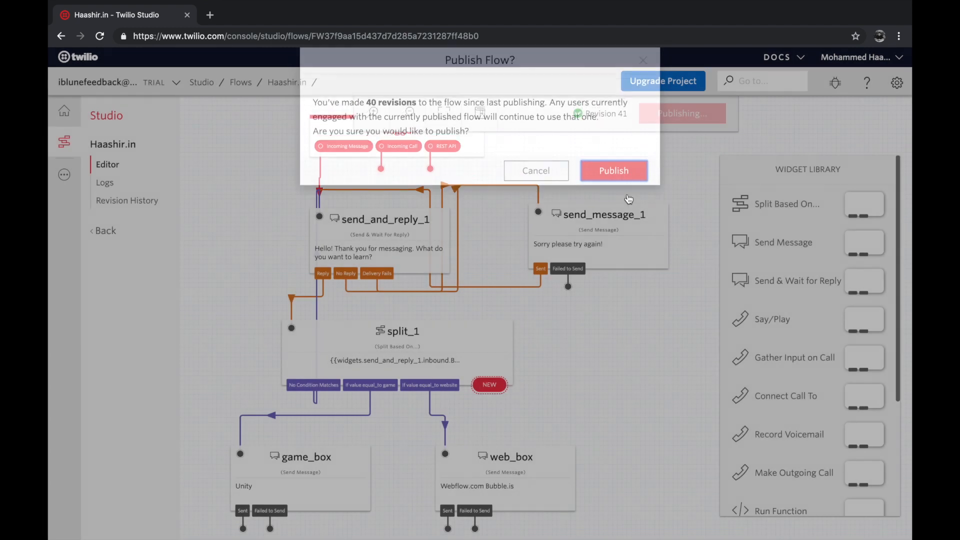
scroll(609, 195, "up", 1)
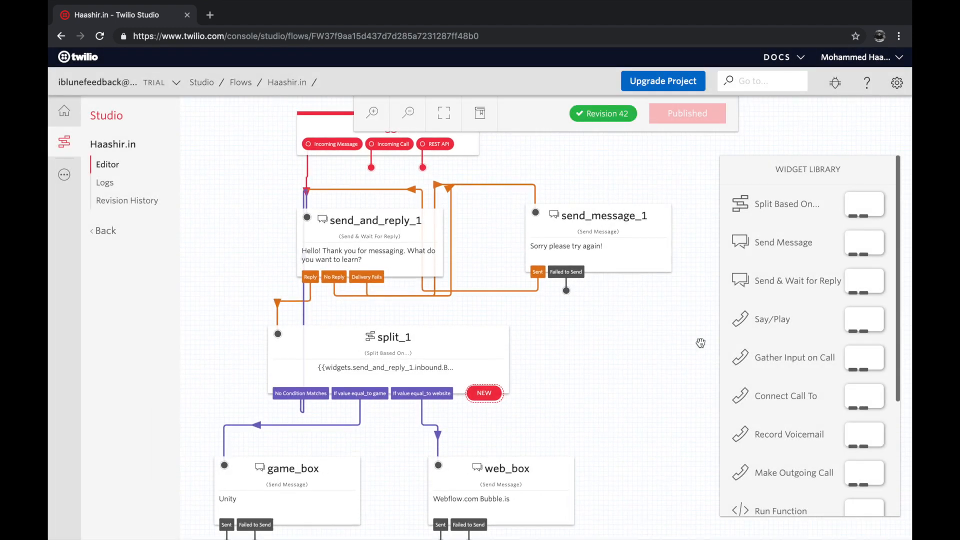
Step: Open the Trigger's flow configuration and copy the flow's webhook URL
scroll(503, 208, "up", 1)
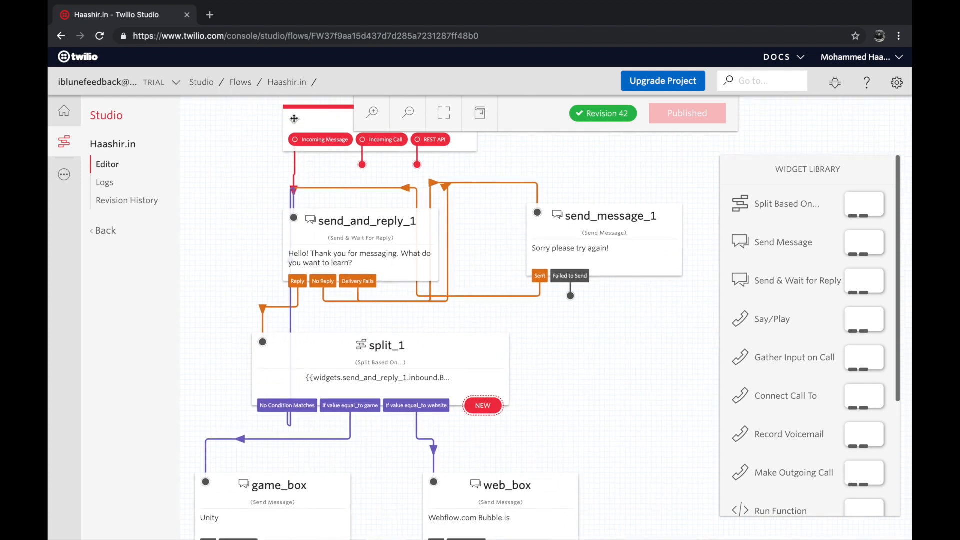
left_click(300, 113)
scroll(799, 350, "down", 2)
scroll(800, 350, "up", 2)
left_click(798, 353)
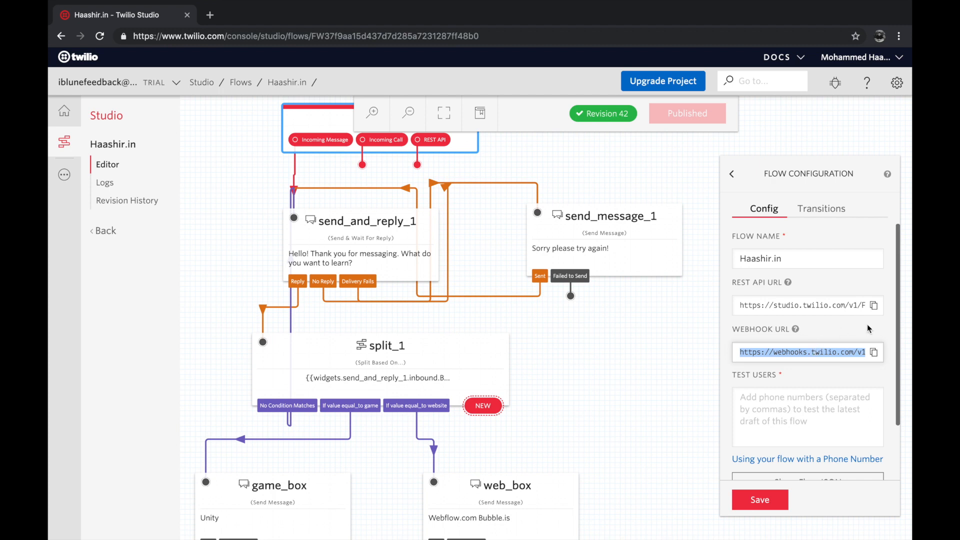
scroll(779, 372, "down", 1)
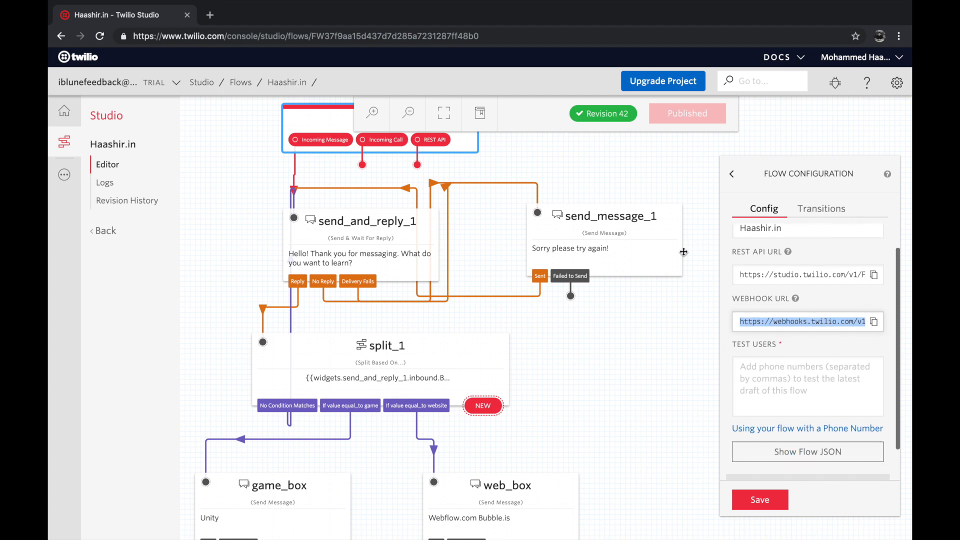
Step: Open Programmable SMS in a new browser tab and go to the Learn page of the WhatsApp sandbox
left_click(64, 174)
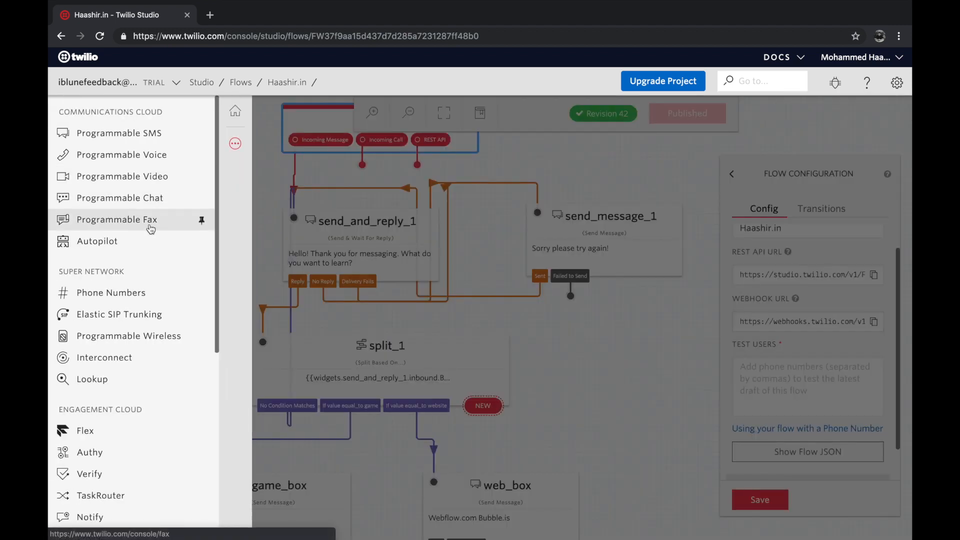
left_click(160, 133, "super")
left_click(281, 14)
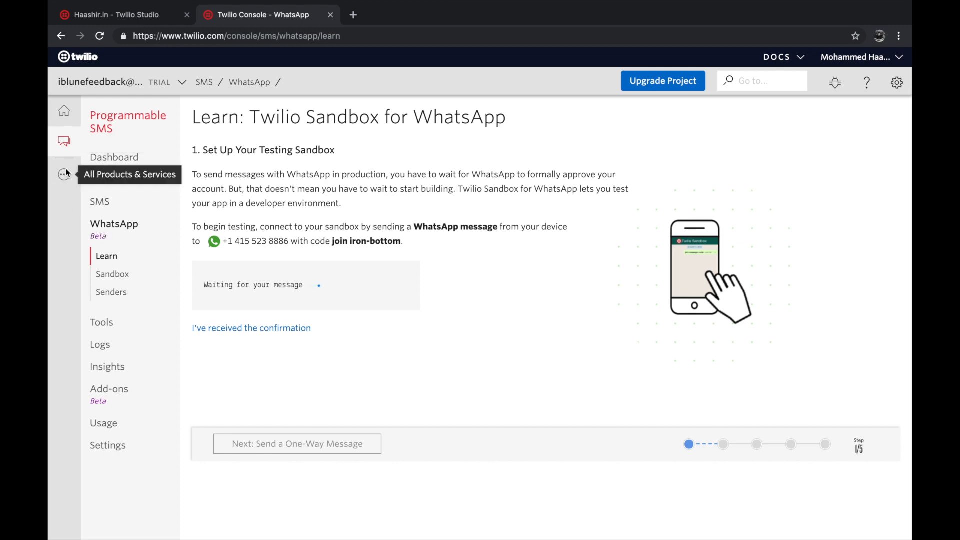
left_click(767, 79)
left_click(602, 215)
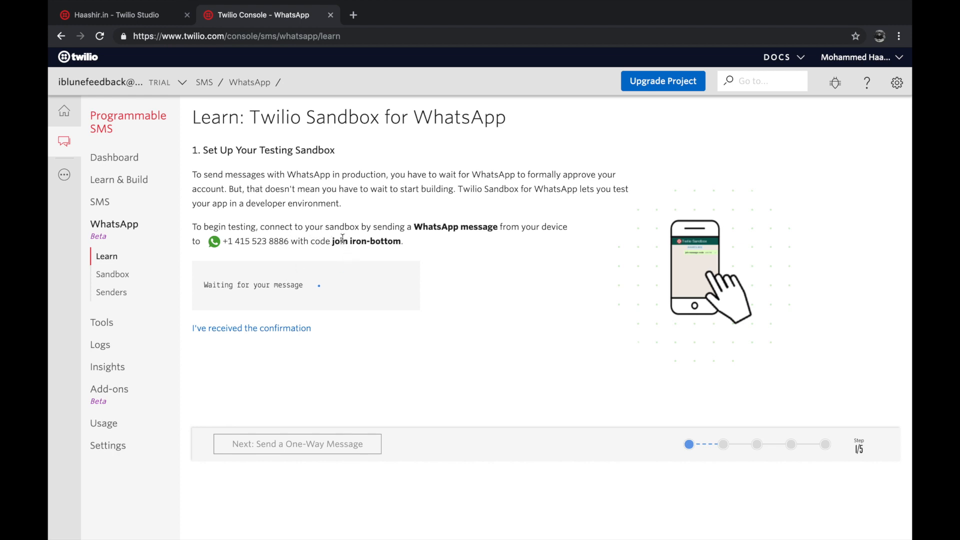
Step: Highlight the sandbox join code for the WhatsApp message and advance the setup to Two-Way Messaging
left_click_drag(332, 242, 413, 236)
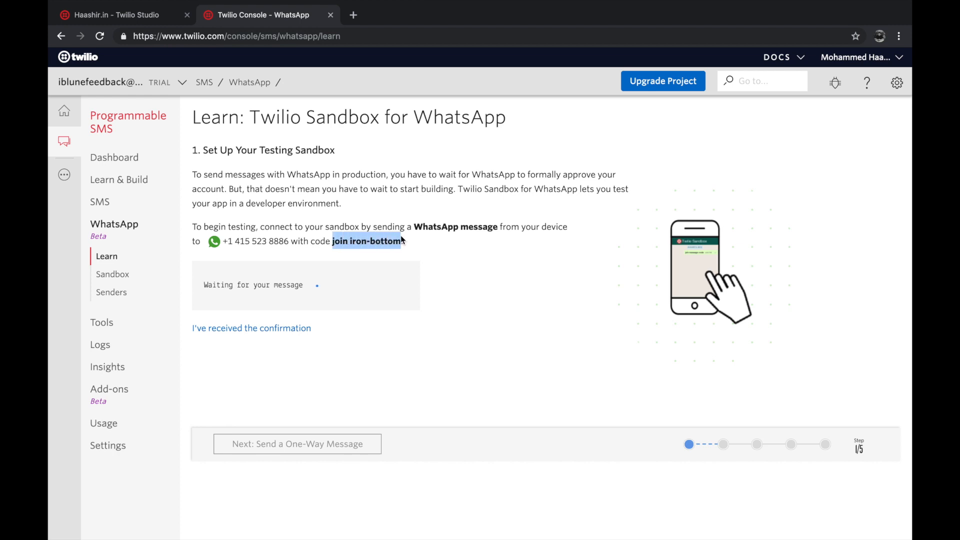
left_click(398, 250)
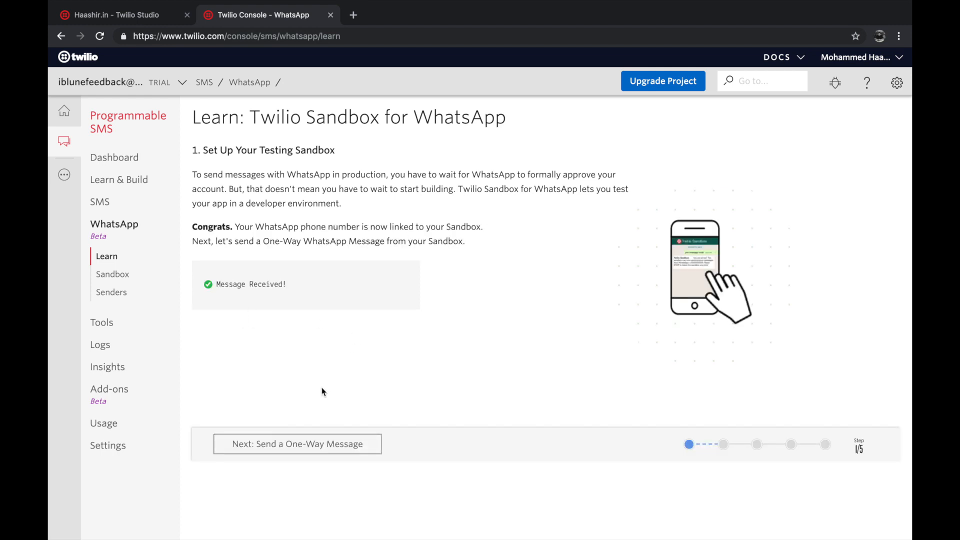
left_click(324, 448)
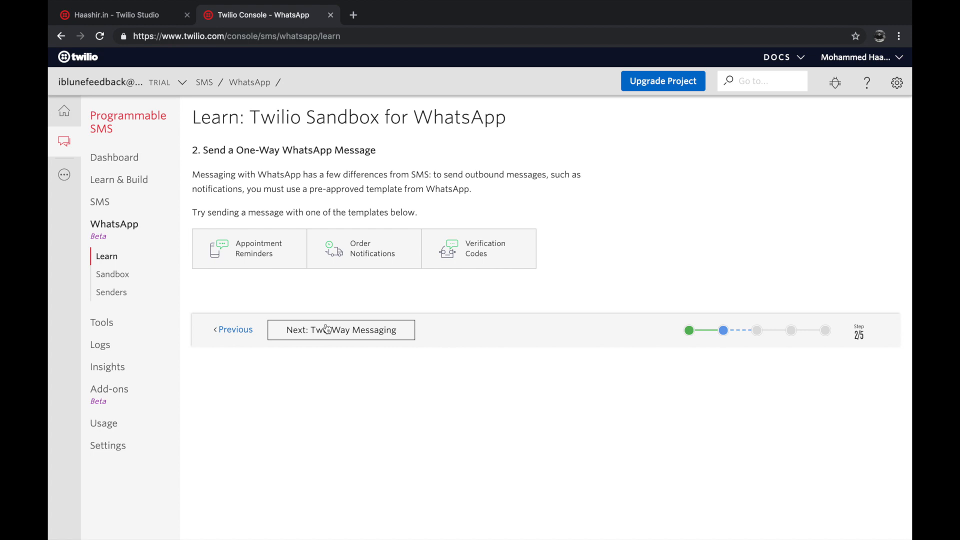
left_click(355, 335)
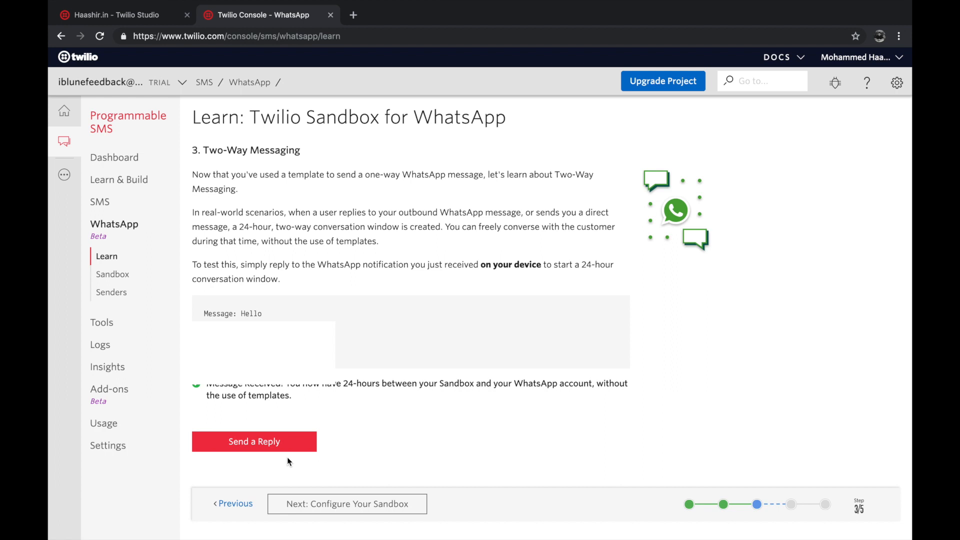
Step: Open the reply form for two-way messaging and proceed to the Twilio Sandbox for WhatsApp configuration
left_click(265, 442)
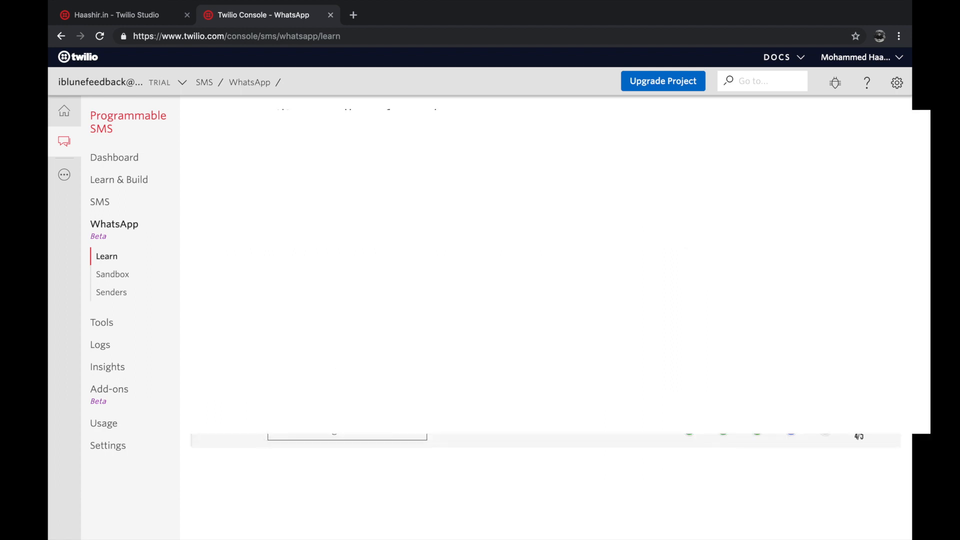
scroll(480, 318, "down", 3)
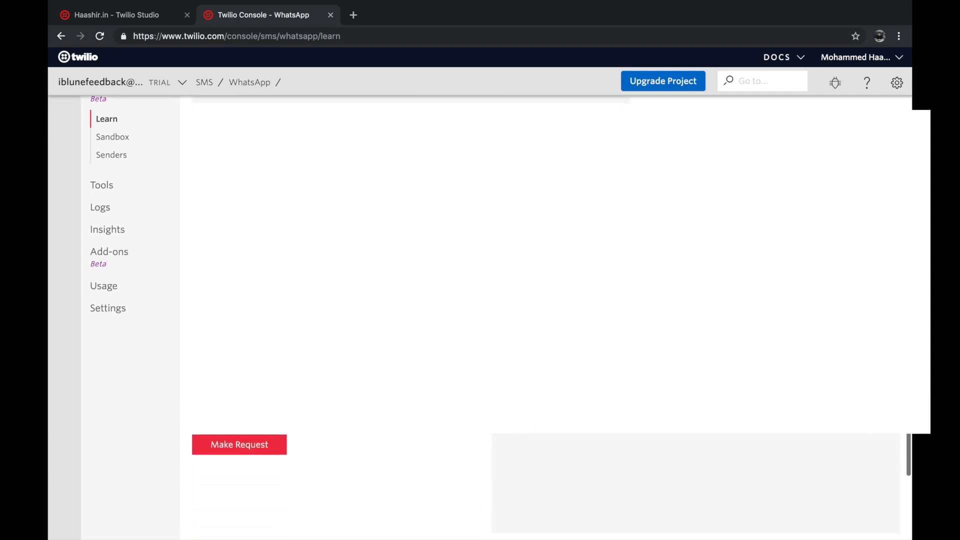
scroll(480, 318, "up", 1)
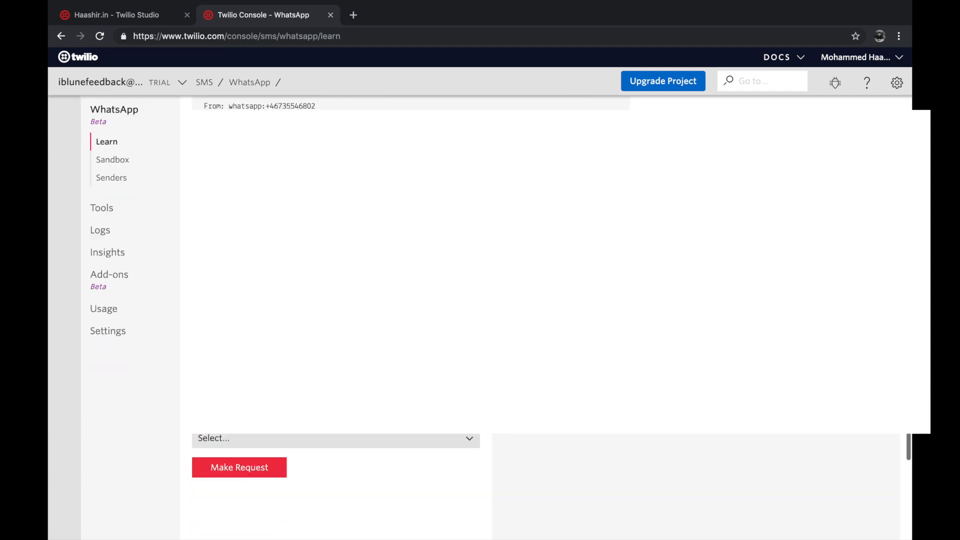
scroll(480, 318, "down", 2)
left_click(313, 501)
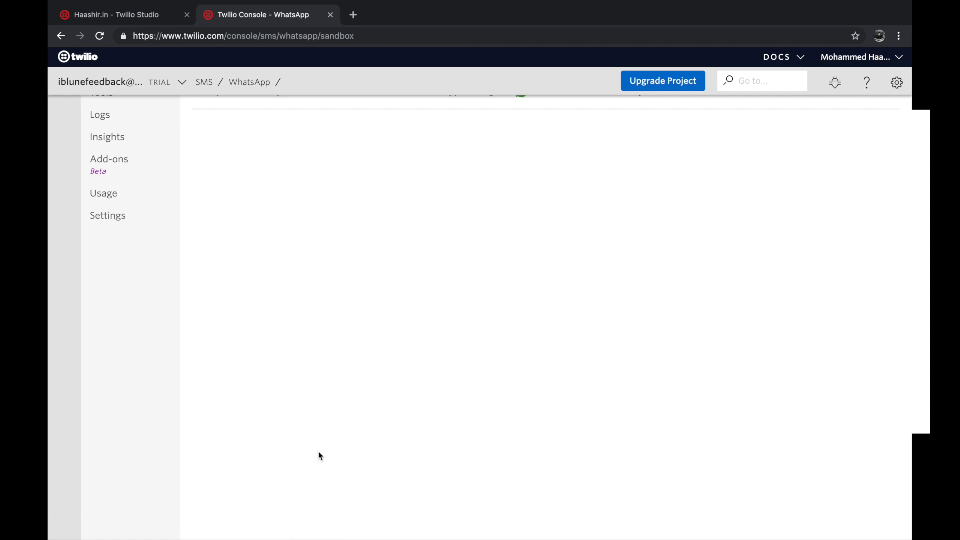
Step: Replace the sandbox's "When a message comes in" address with the copied flow webhook URL, keeping HTTP Post
scroll(480, 318, "up", 4)
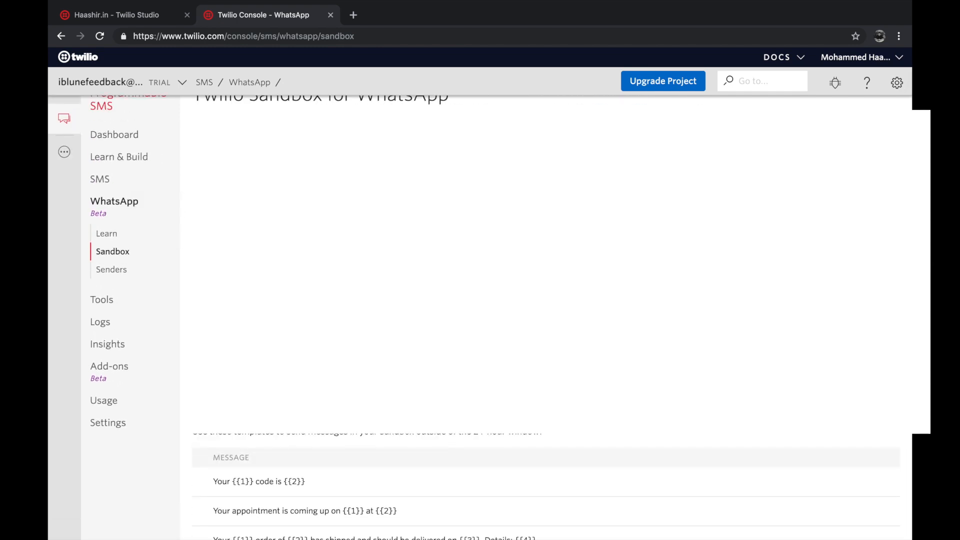
scroll(389, 214, "up", 1)
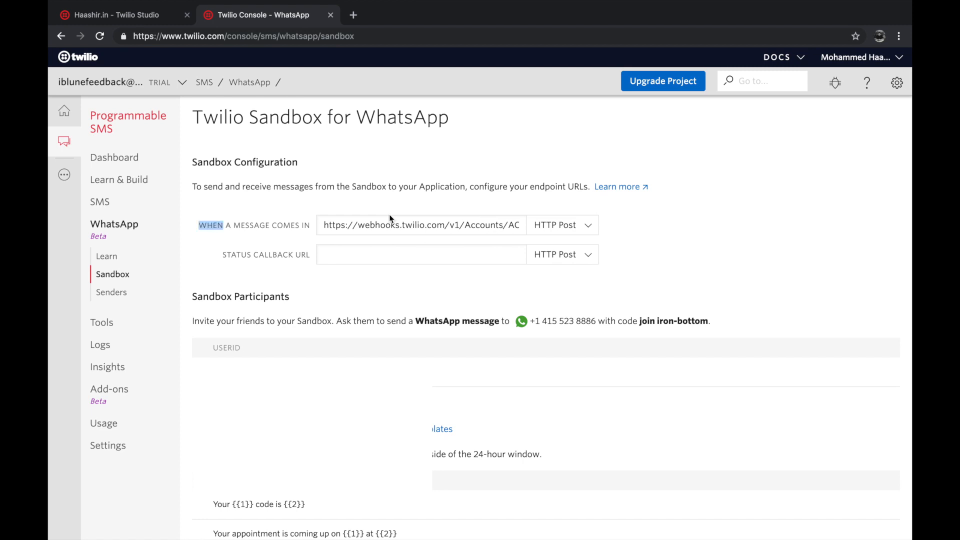
double_click(389, 224)
left_click(414, 188)
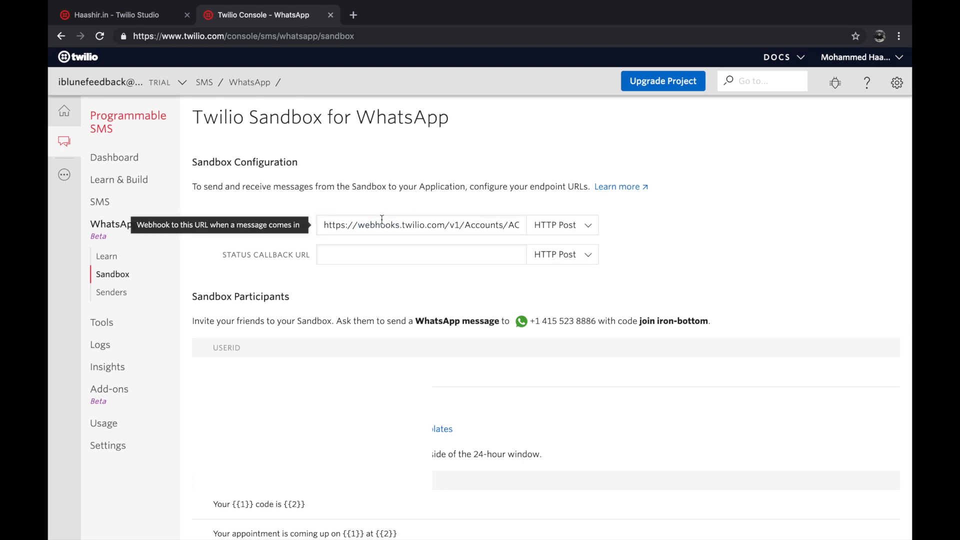
triple_click(353, 226)
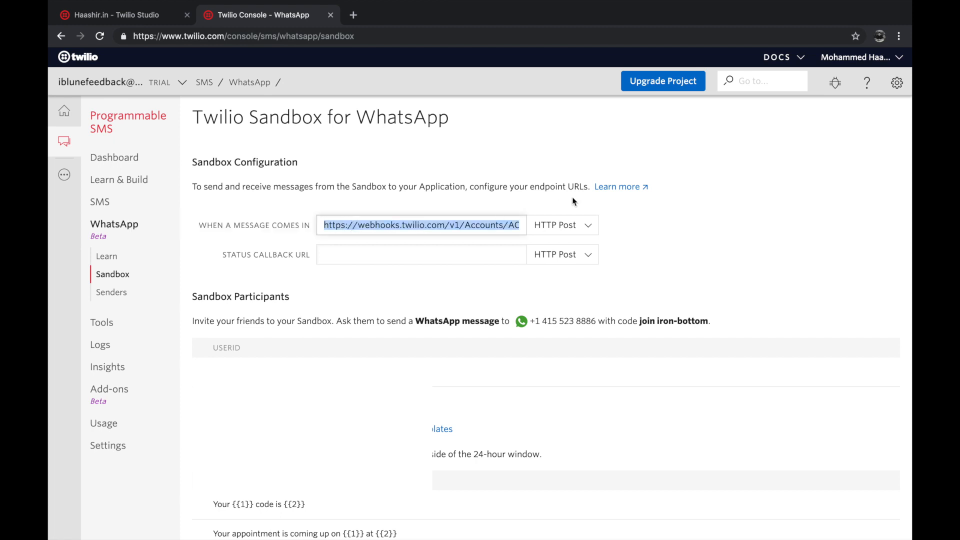
key("ctrl+v")
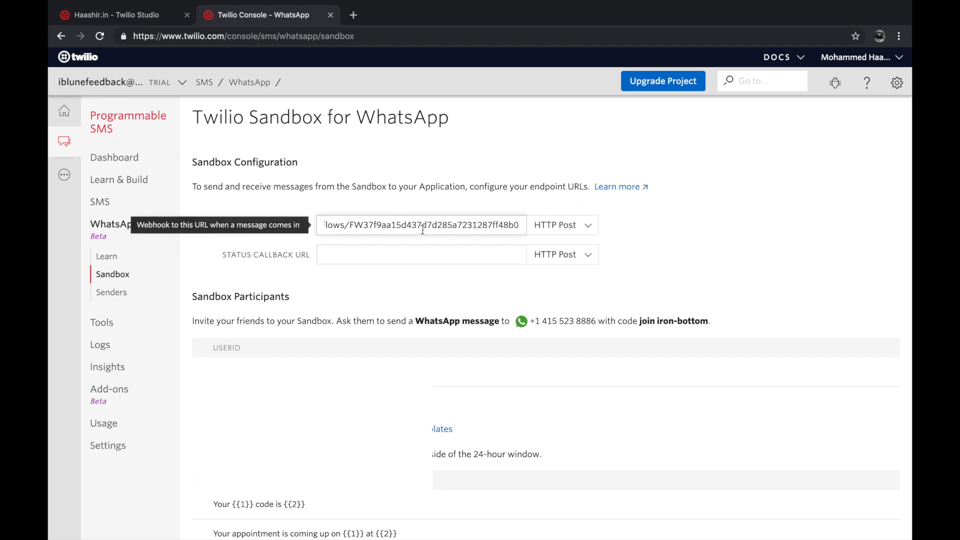
left_click(445, 212)
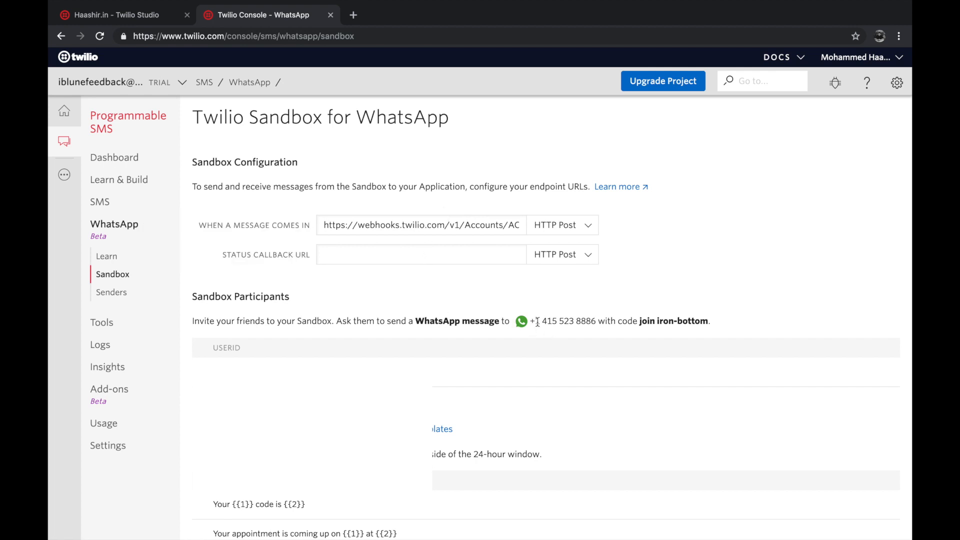
Step: Examine the WhatsApp number and join code for inviting participants, and the rest of the sandbox settings
left_click_drag(713, 320, 594, 310)
left_click_drag(536, 317, 530, 320)
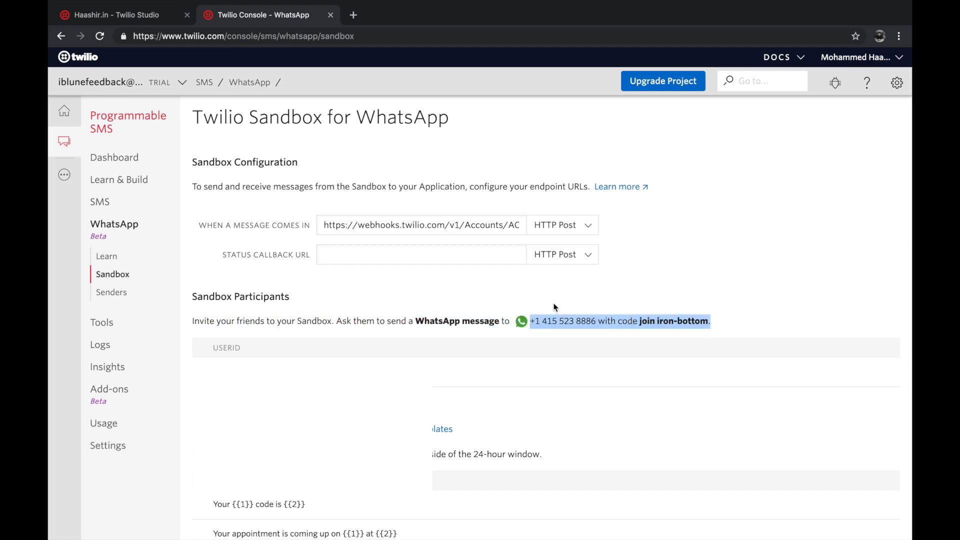
left_click(554, 306)
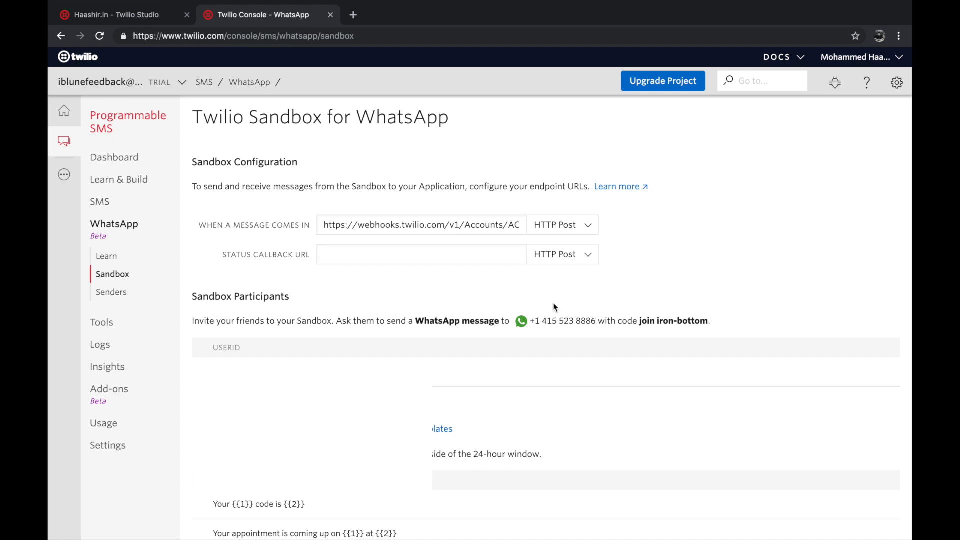
scroll(554, 305, "down", 2)
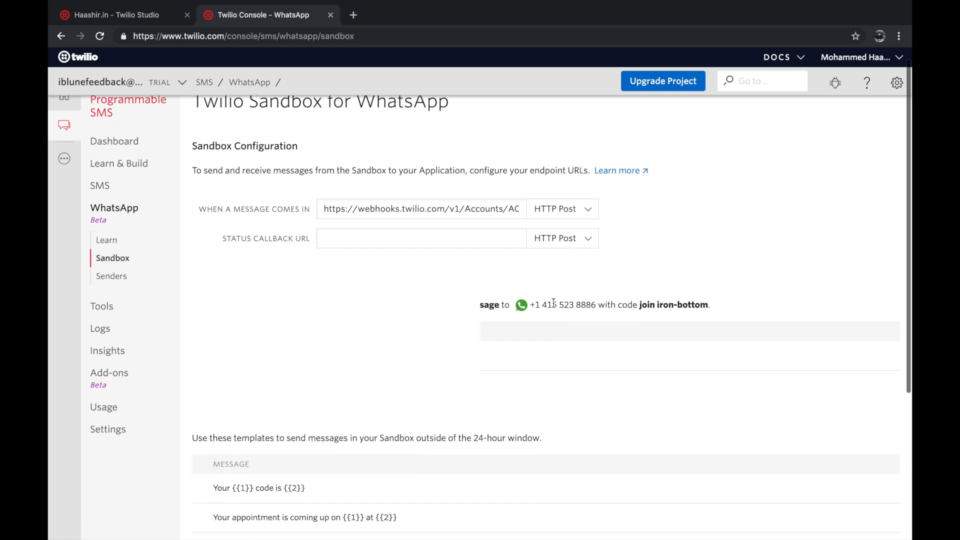
scroll(554, 306, "up", 2)
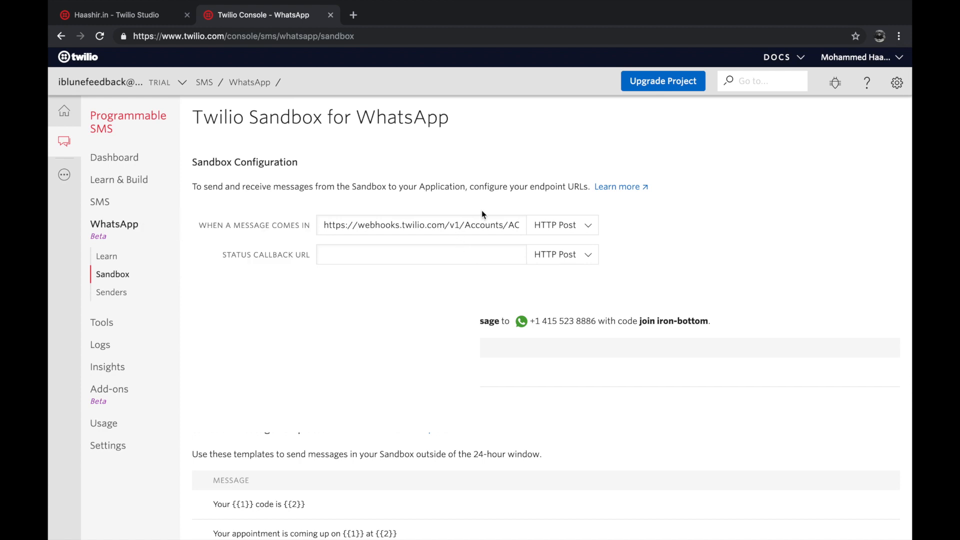
Step: Go back to the Programmable SMS dashboard
left_click(198, 89)
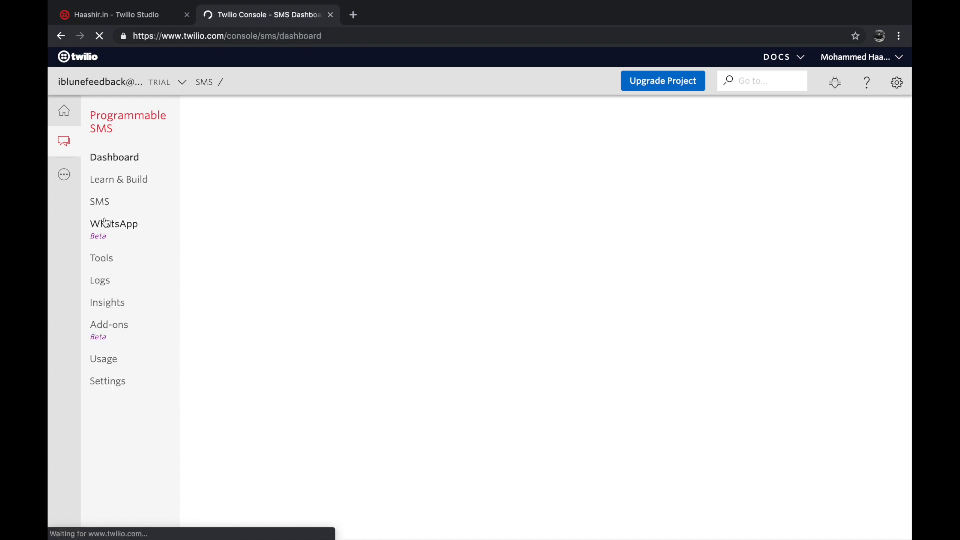